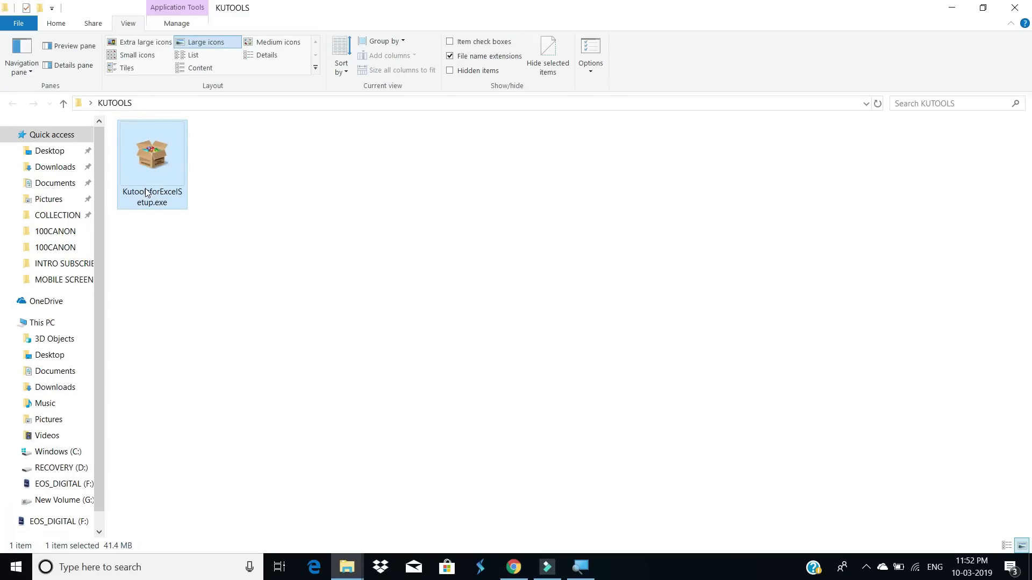
# Run KutoolsforExcelSetup.exe, accept the license agreement, and install Kutools for Excel with the default destination and Start Menu folder.
pyautogui.doubleClick(152, 170)
pyautogui.click(588, 388)
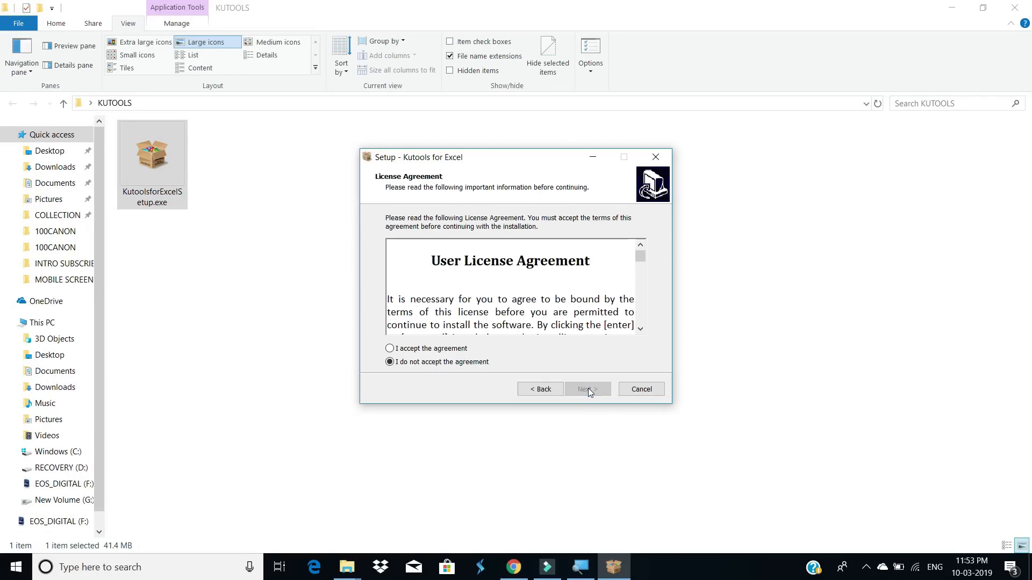
pyautogui.click(436, 346)
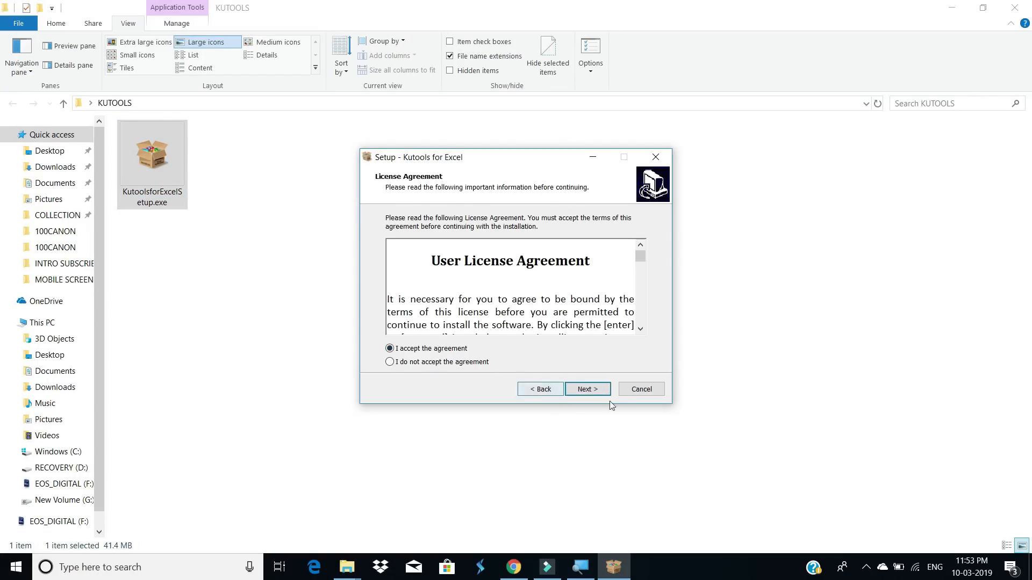
pyautogui.click(600, 392)
pyautogui.click(601, 392)
pyautogui.click(600, 393)
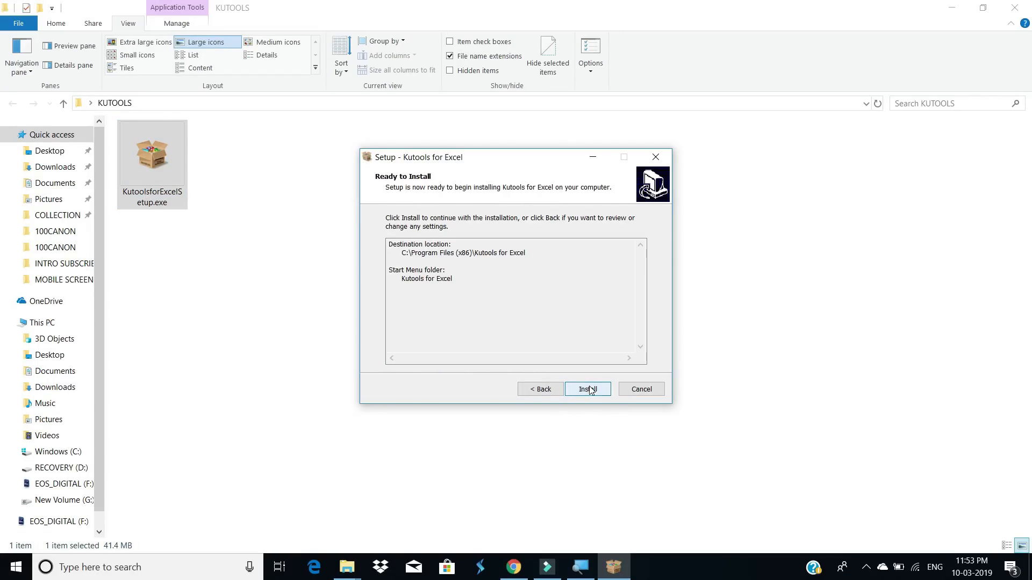
pyautogui.click(598, 394)
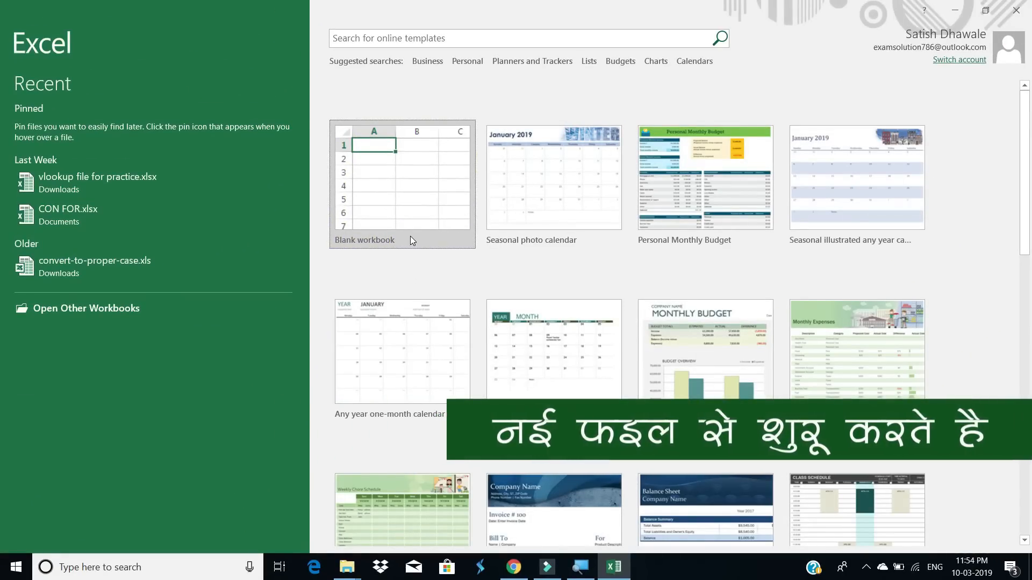
# Create a blank workbook in Excel and collapse the Kutools Workbook & Sheet pane.
pyautogui.click(405, 194)
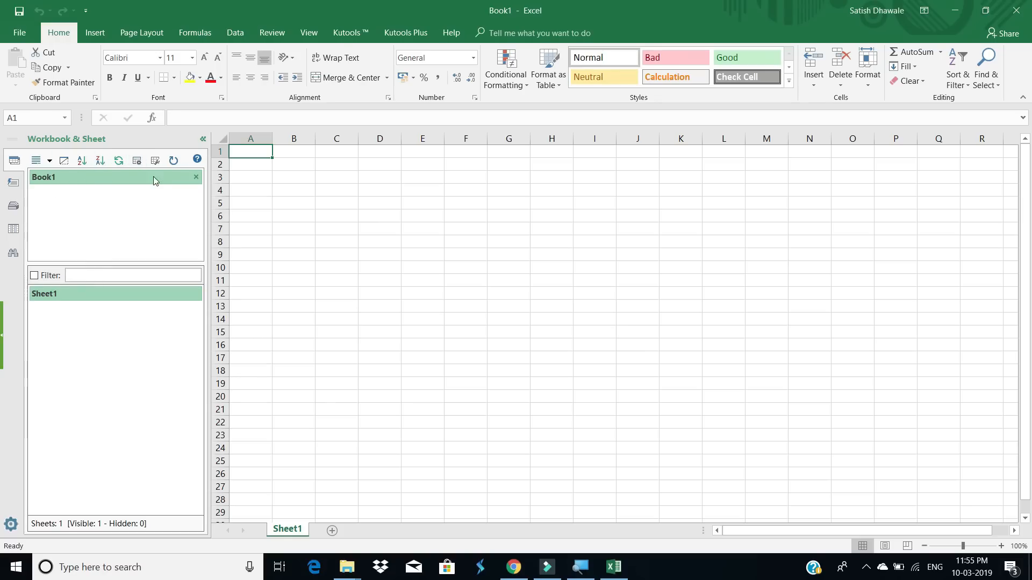
pyautogui.click(204, 140)
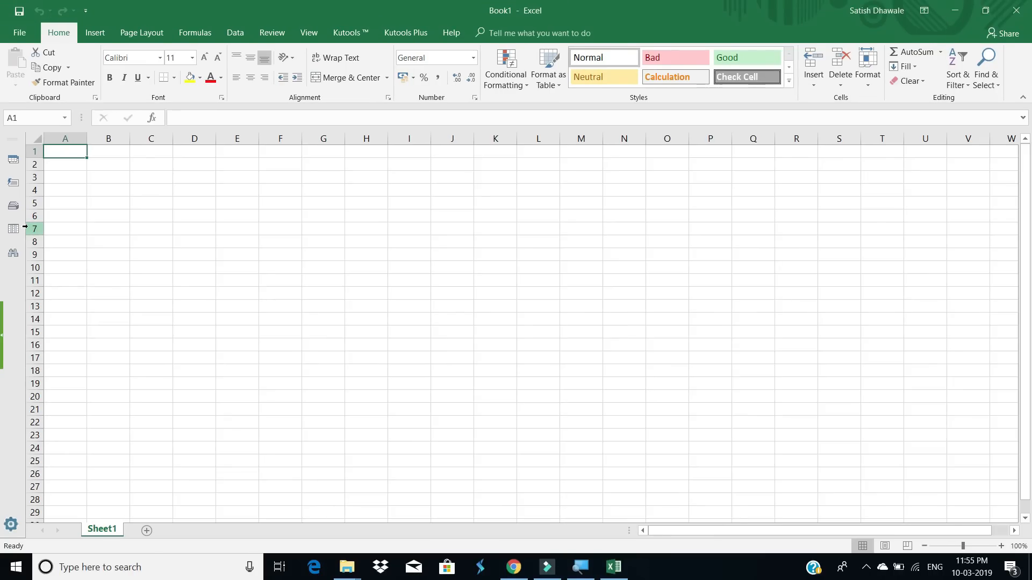
# Toggle the Kutools Navigation pane off and back on several times to show its effect.
pyautogui.click(338, 33)
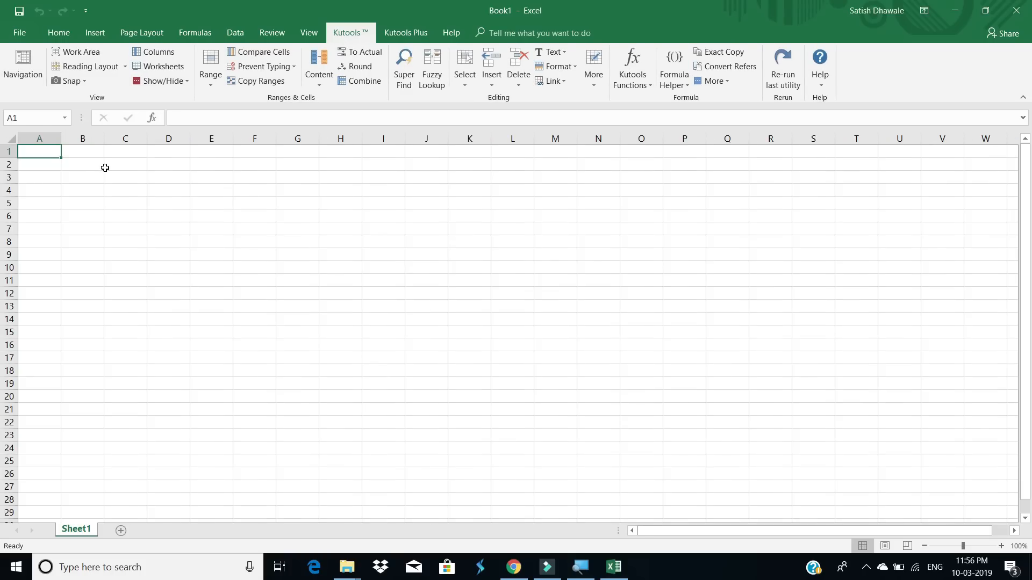
pyautogui.click(23, 83)
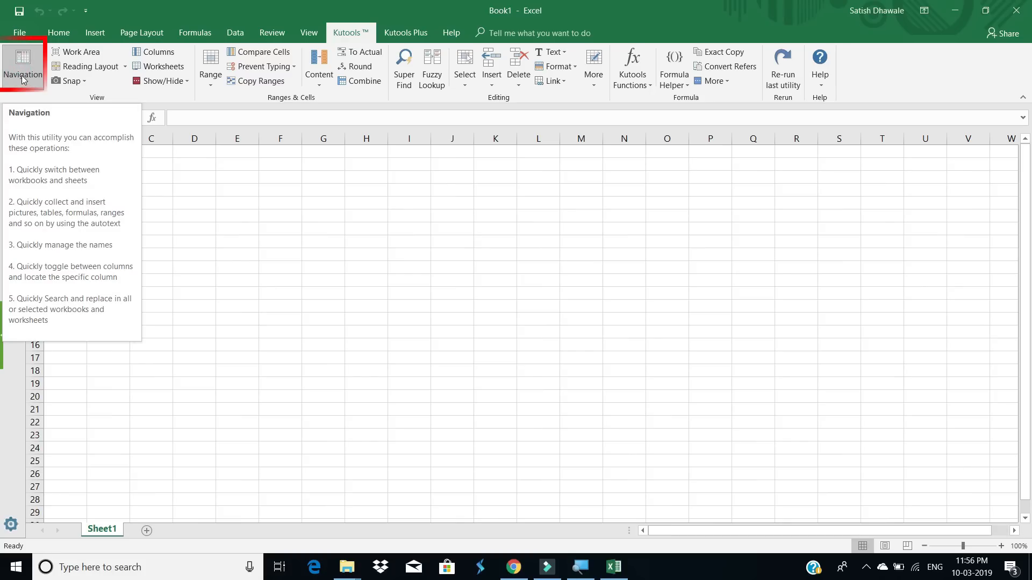
pyautogui.click(23, 77)
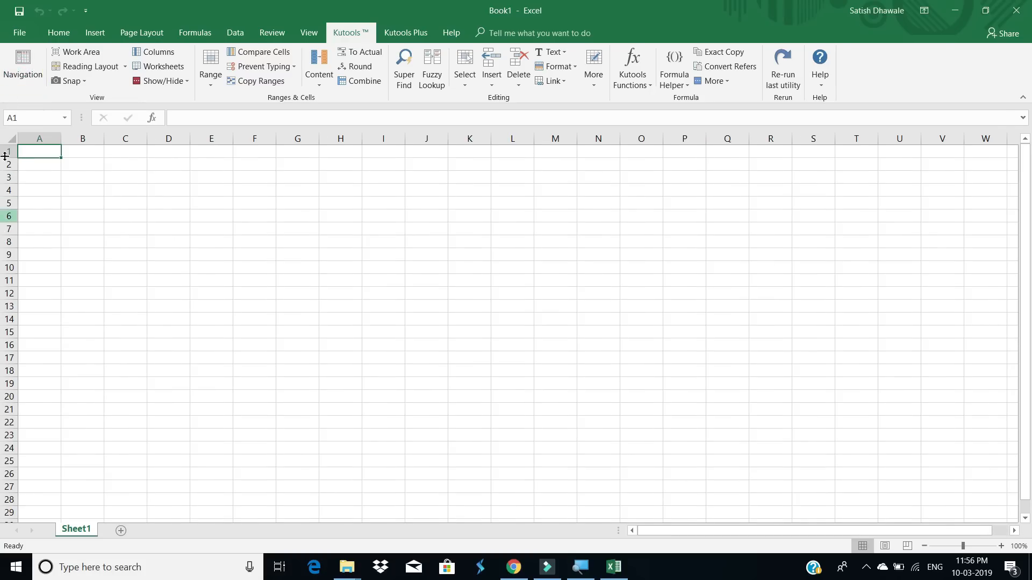
pyautogui.click(14, 76)
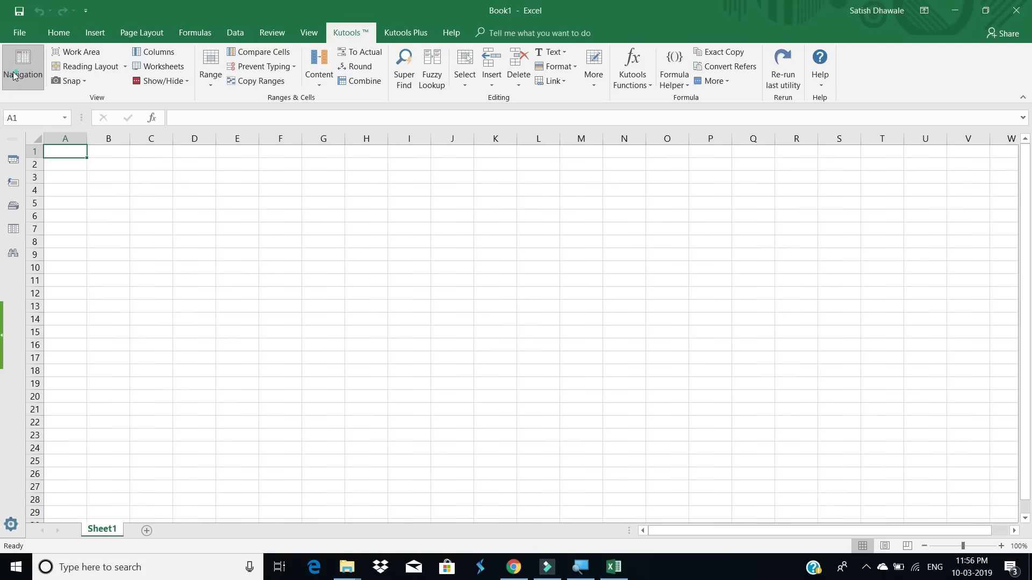
pyautogui.click(15, 76)
pyautogui.click(15, 77)
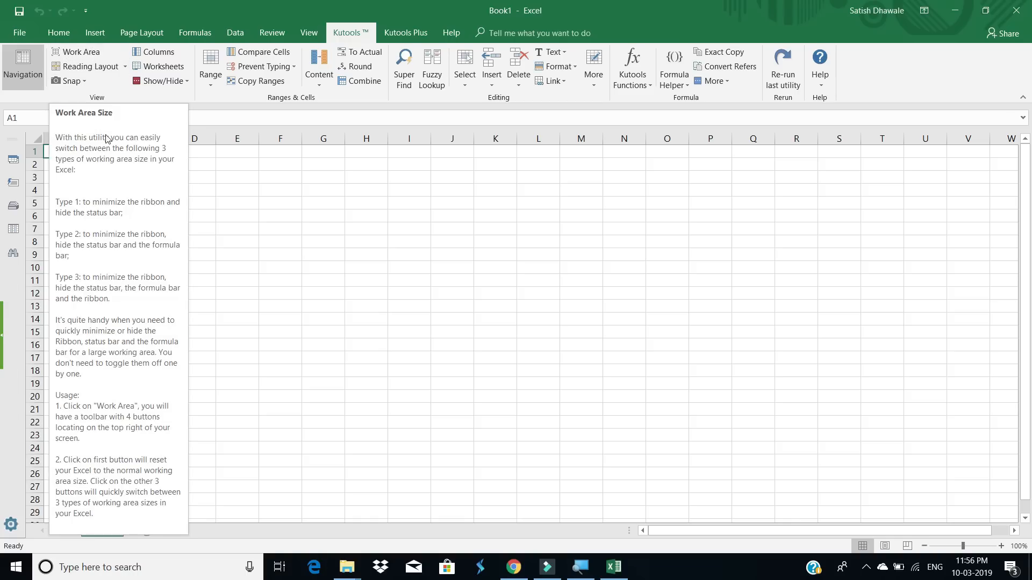
# Maximize the workspace with the Kutools Work Area tool and restore the original workspace.
pyautogui.click(68, 52)
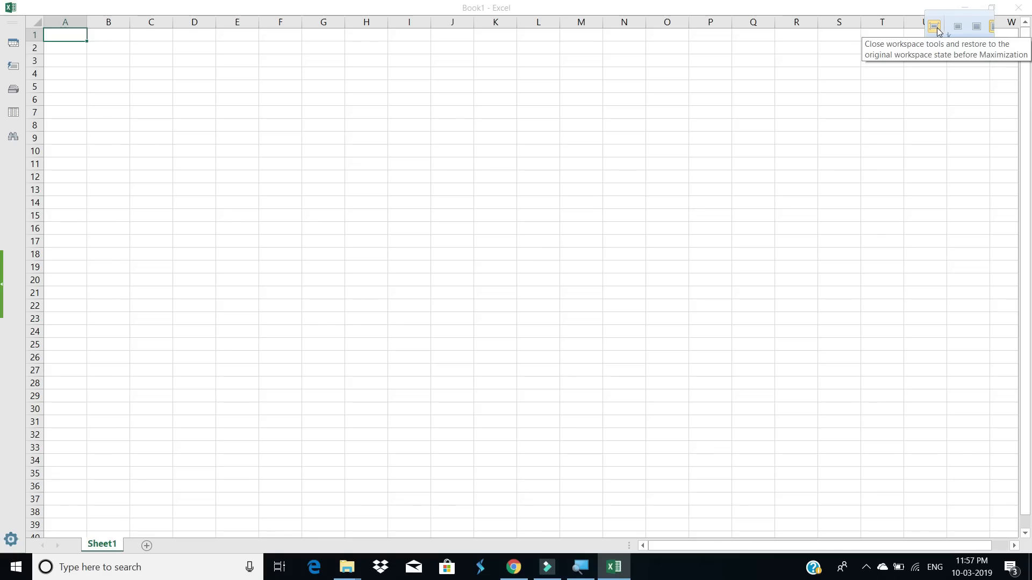
pyautogui.click(936, 29)
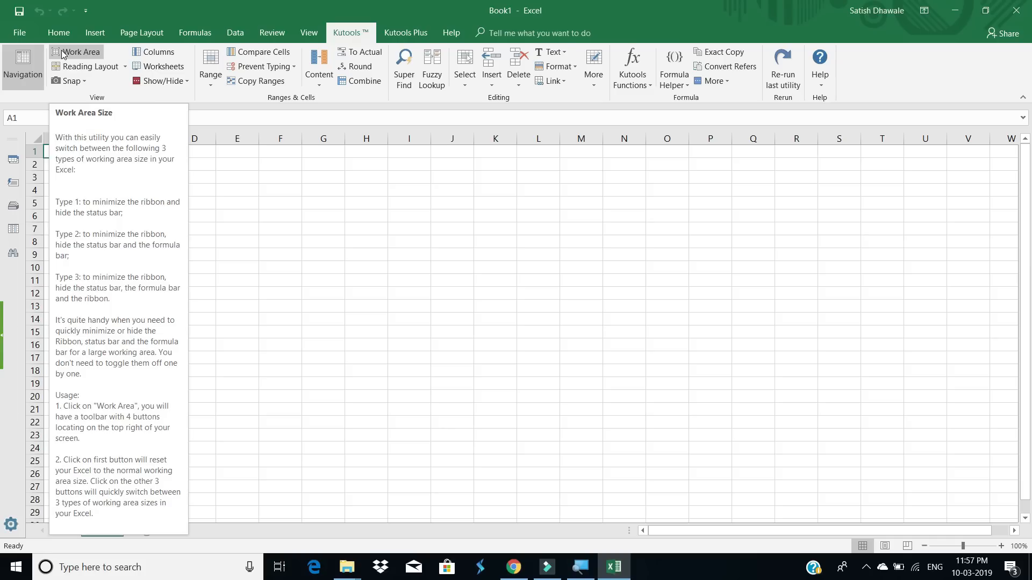
pyautogui.click(217, 214)
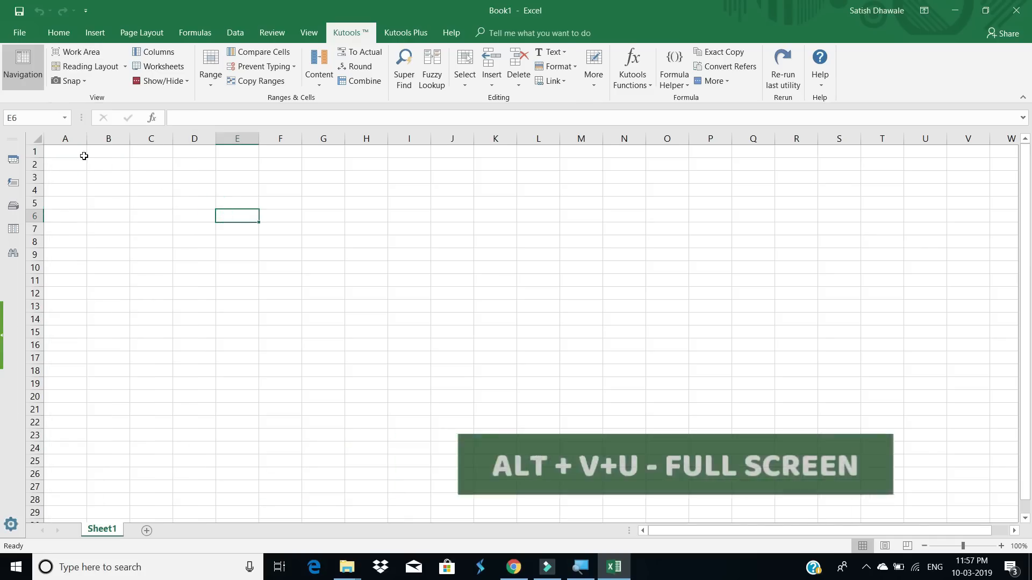
# Display the worksheet in Excel's full-screen view and return to the normal view.
pyautogui.click(81, 153)
pyautogui.scroll(4, 83, 153)
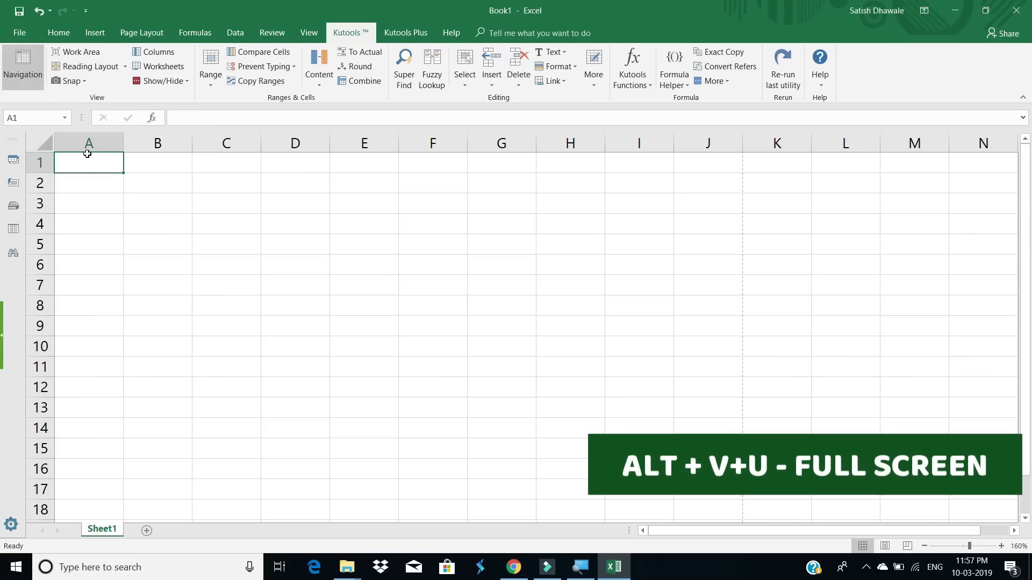
pyautogui.hotkey('alt', 'v')
pyautogui.press('u')
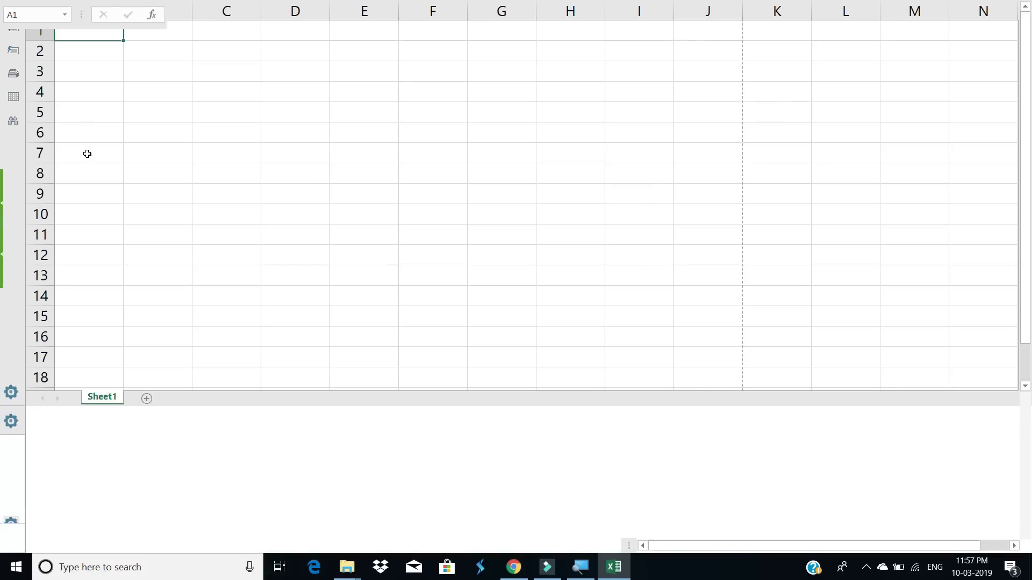
pyautogui.press('Escape')
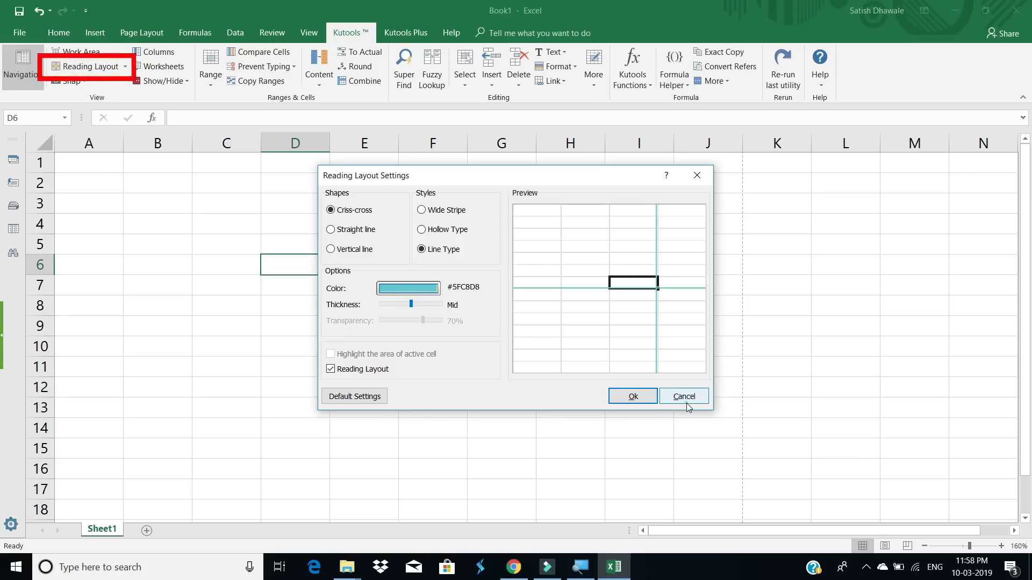
# Dismiss the Reading Layout settings without changes and turn on Reading Layout with cell E6 selected.
pyautogui.click(684, 397)
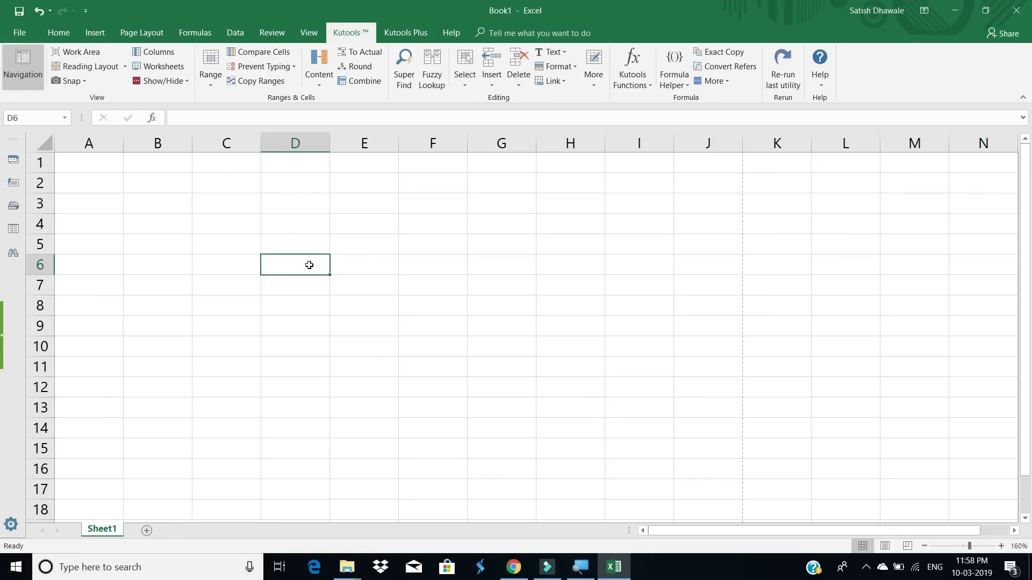
pyautogui.click(342, 267)
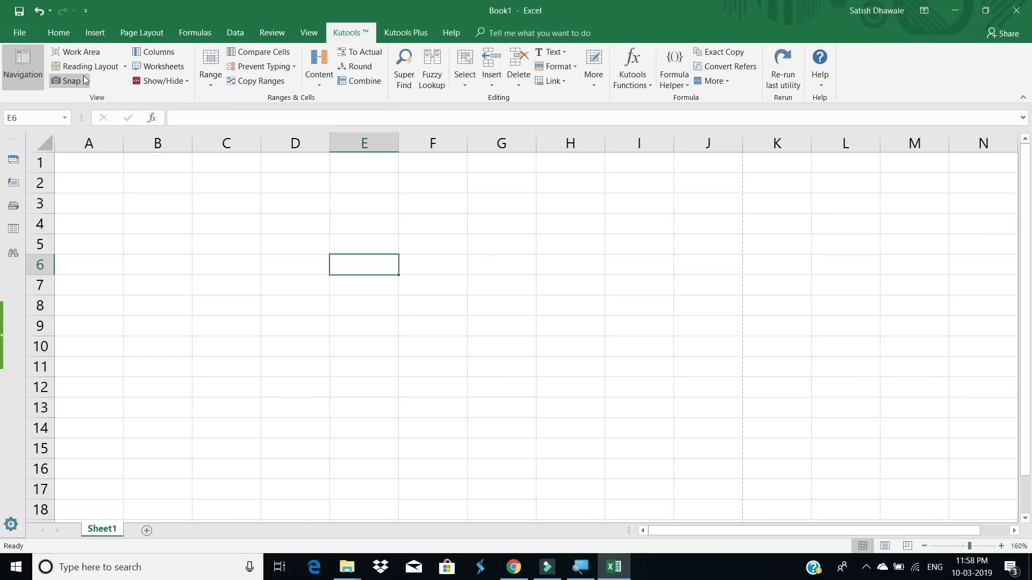
pyautogui.click(114, 75)
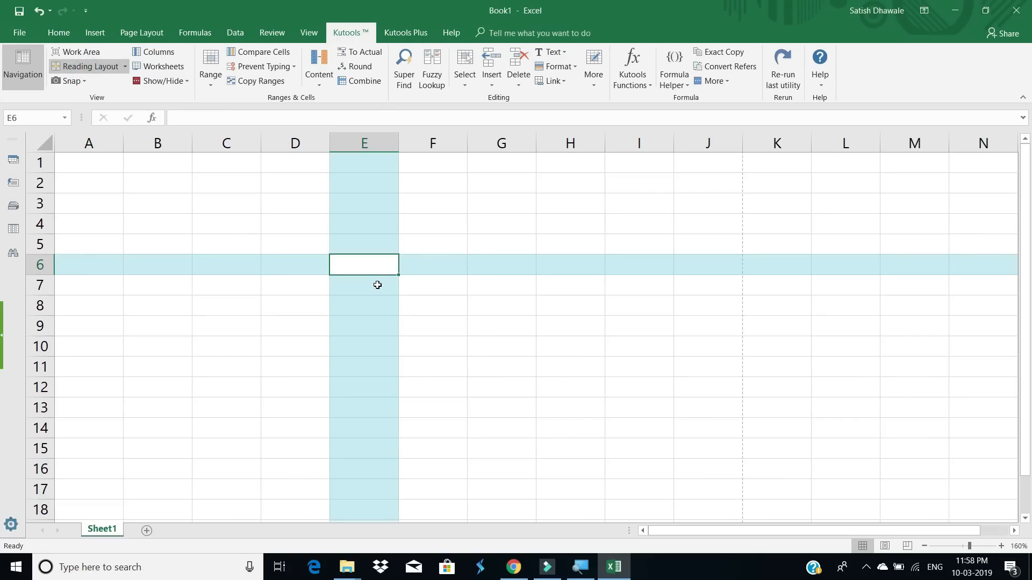
# Select various cells across the sheet to examine how the row and column highlighting follows the active cell.
pyautogui.click(469, 341)
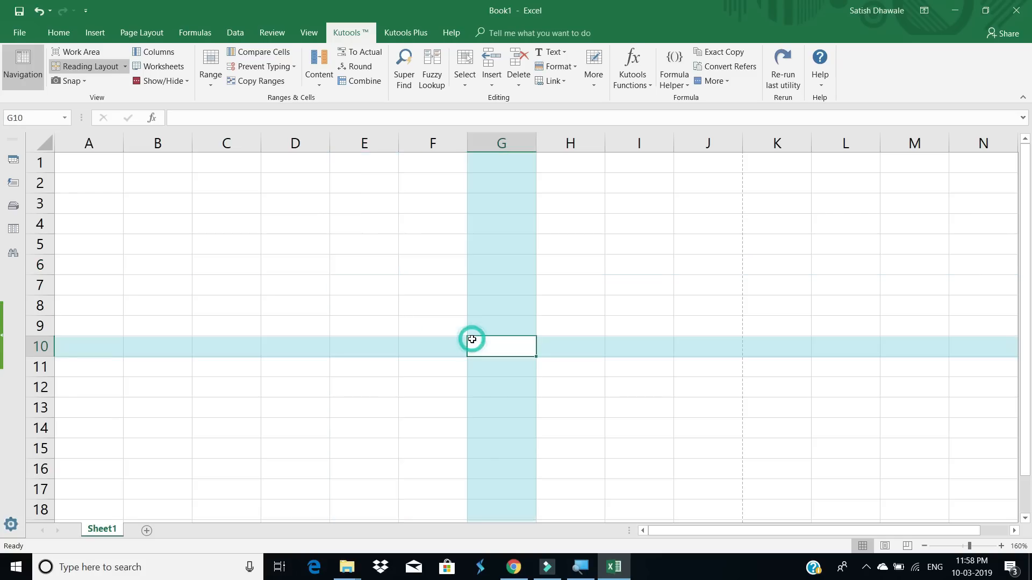
pyautogui.click(387, 326)
pyautogui.click(392, 273)
pyautogui.click(478, 247)
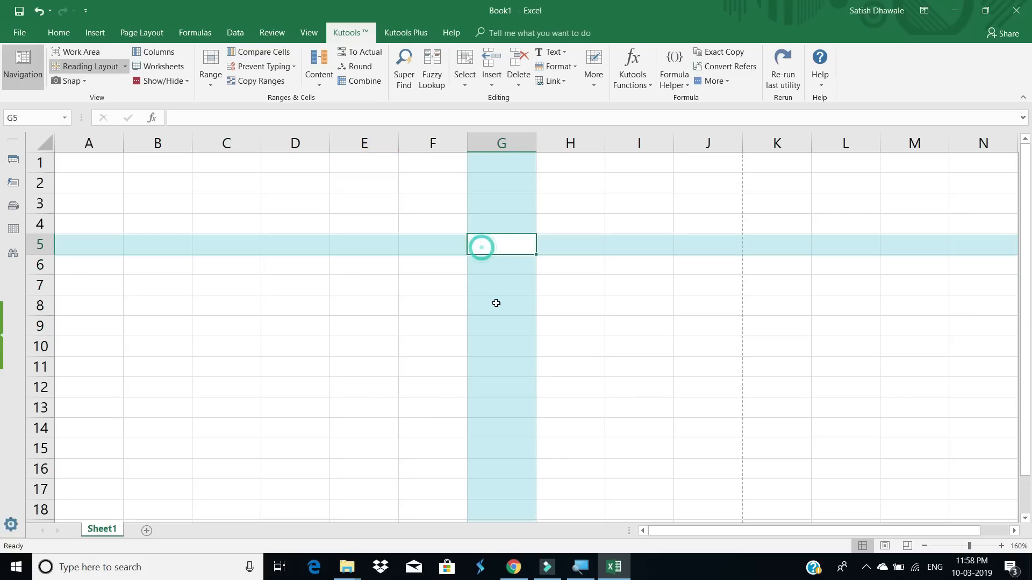
pyautogui.click(497, 306)
pyautogui.click(397, 333)
pyautogui.click(441, 287)
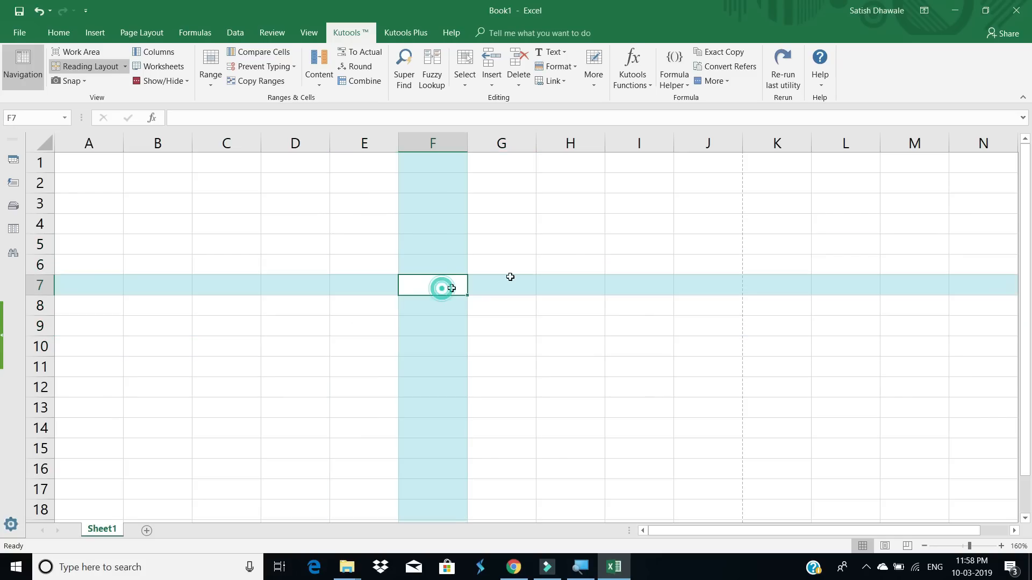
pyautogui.click(574, 261)
pyautogui.click(541, 314)
pyautogui.click(400, 349)
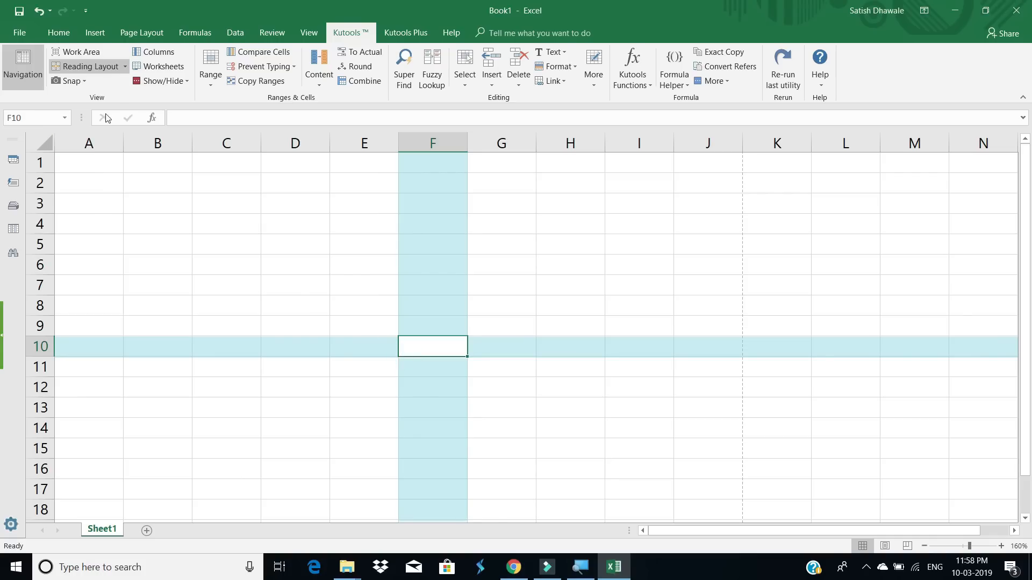
# Set the highlight color to orange #E25000 in the Reading Layout settings.
pyautogui.click(126, 68)
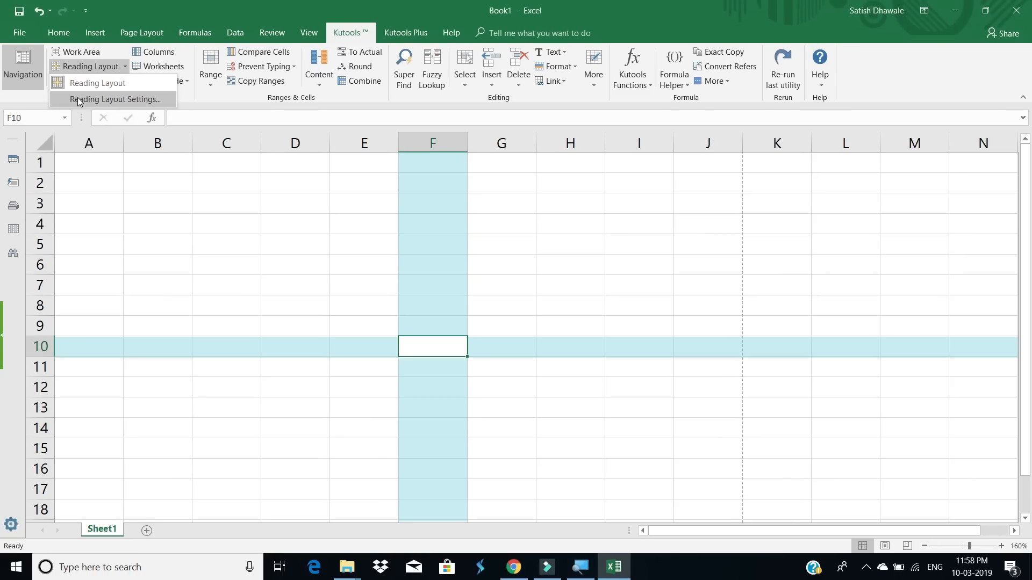
pyautogui.click(77, 99)
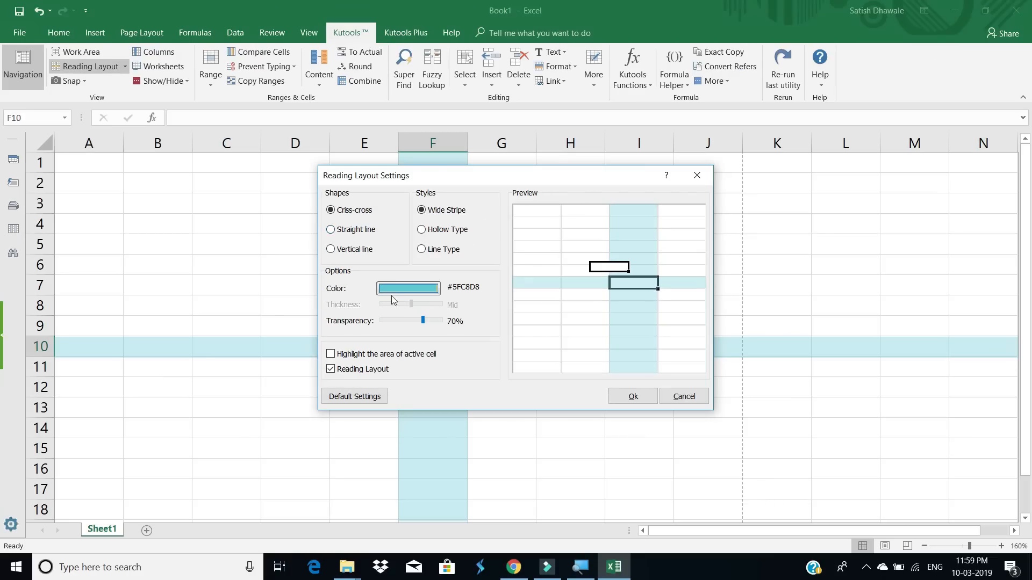
pyautogui.click(418, 293)
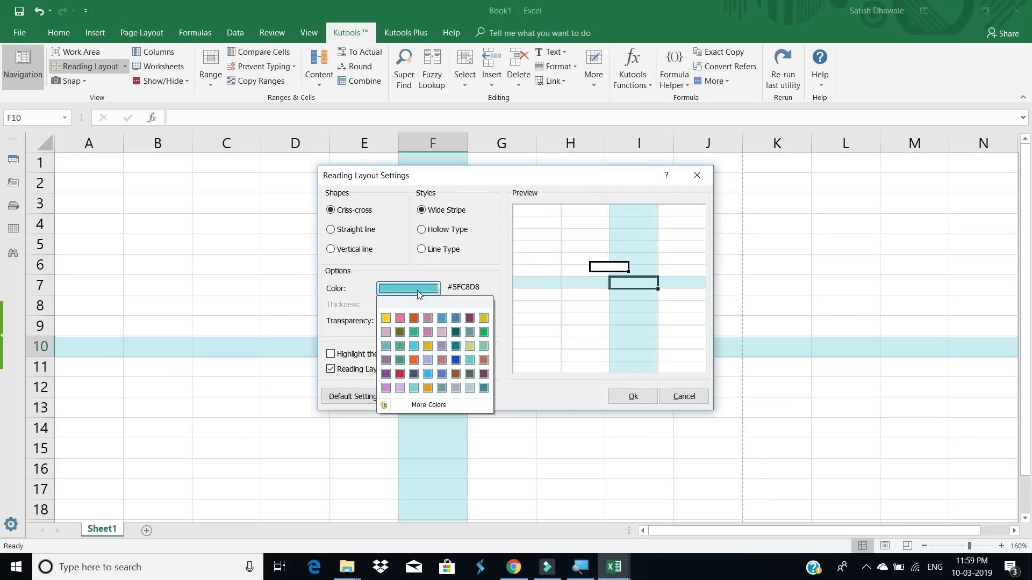
pyautogui.click(414, 321)
pyautogui.click(413, 321)
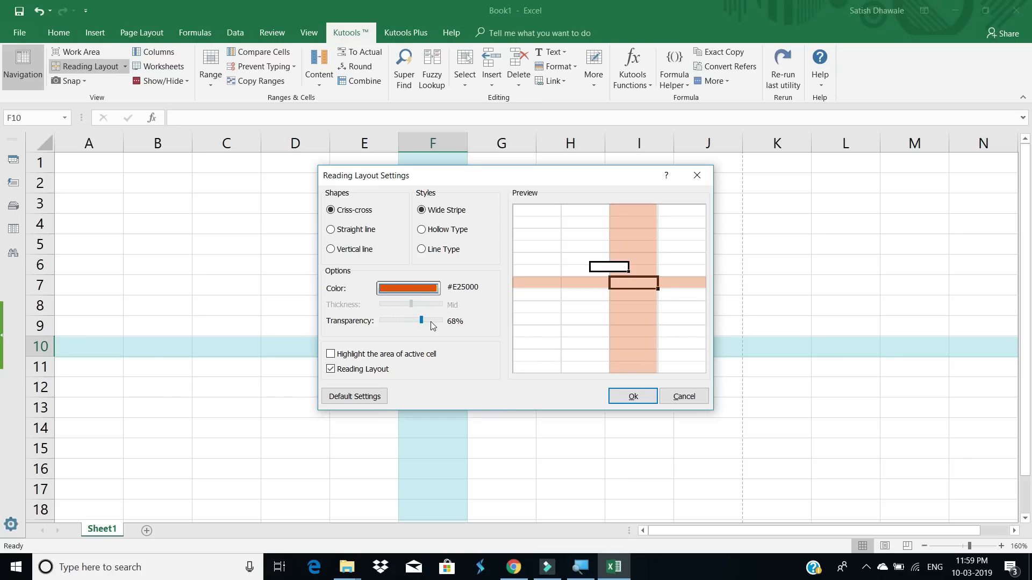
# Set the Reading Layout transparency to 34%, apply the settings, and check the highlight on cells E6 and F9.
pyautogui.moveTo(425, 321); pyautogui.dragTo(432, 323)
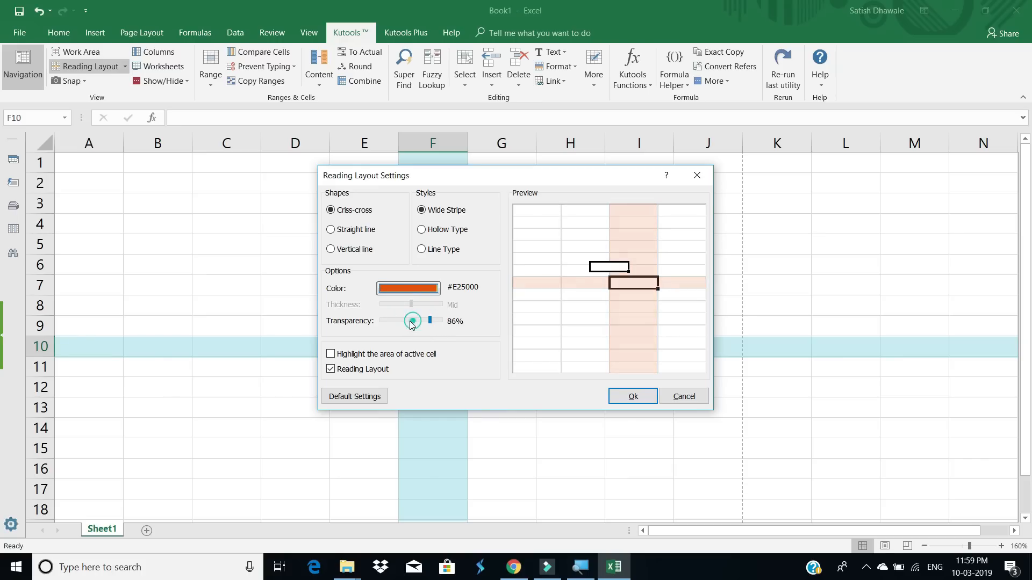
pyautogui.click(418, 321)
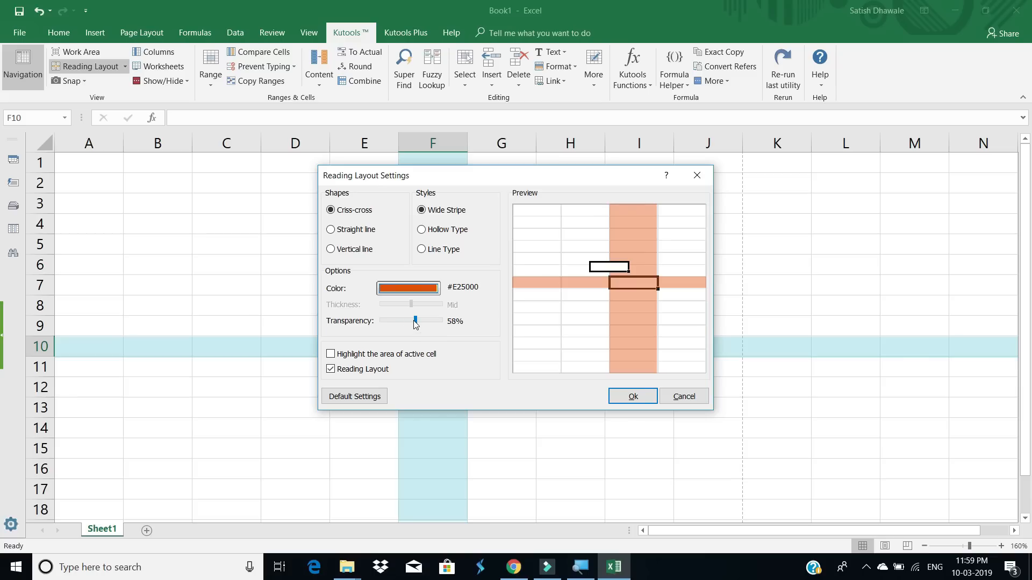
pyautogui.moveTo(415, 320); pyautogui.dragTo(384, 322)
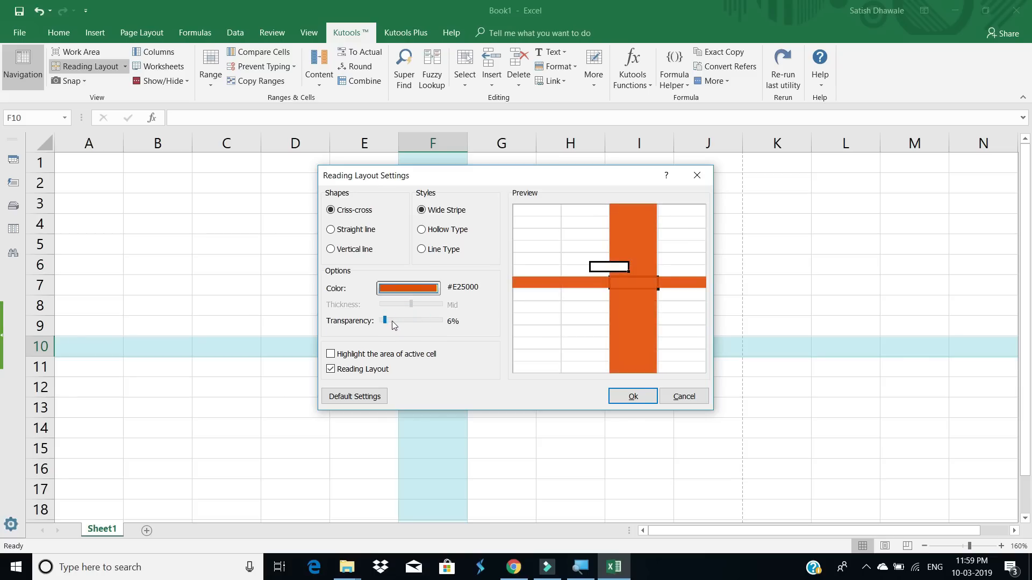
pyautogui.click(403, 325)
pyautogui.click(407, 320)
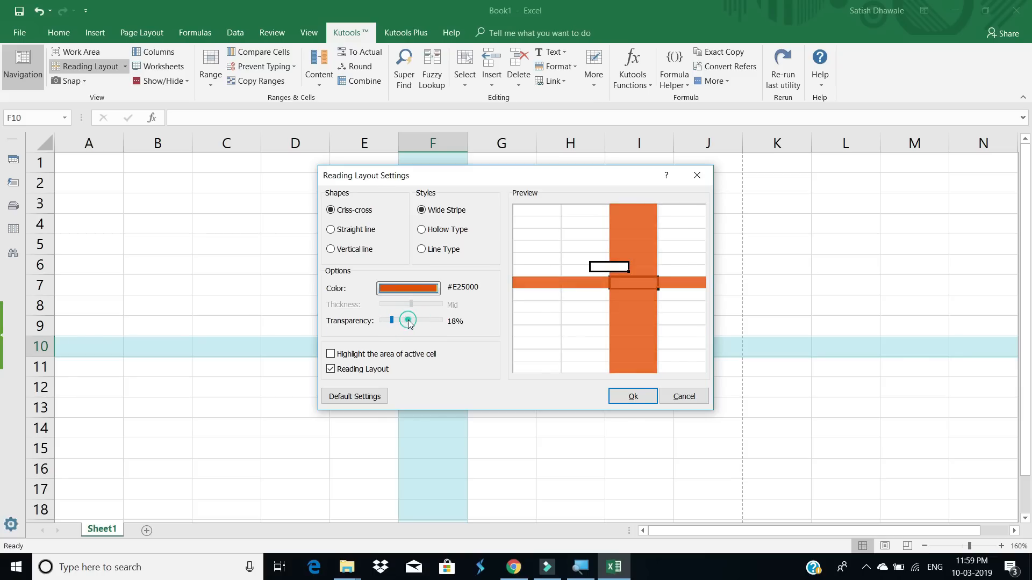
pyautogui.click(409, 321)
pyautogui.click(410, 322)
pyautogui.click(410, 322)
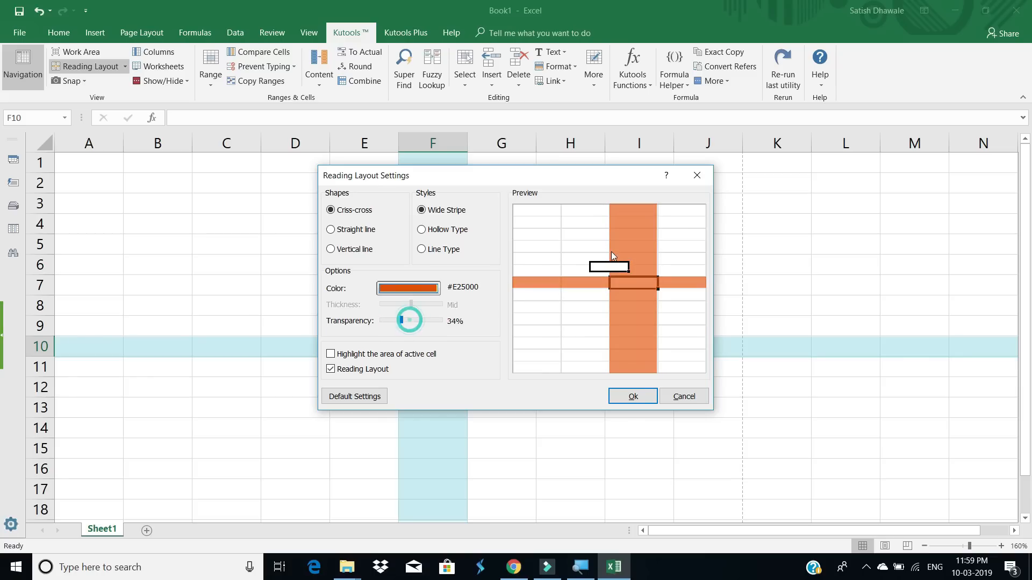
pyautogui.click(633, 396)
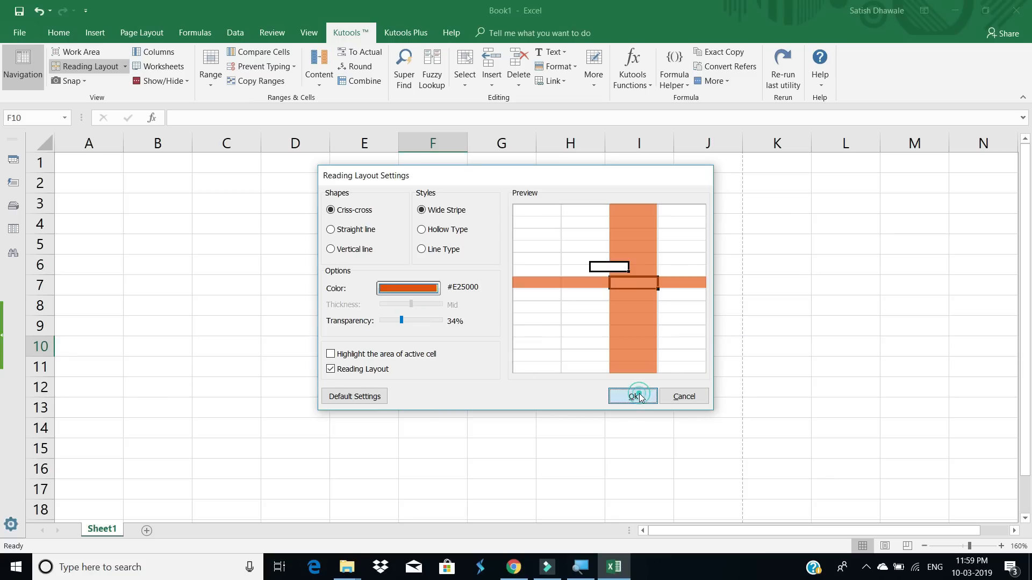
pyautogui.click(357, 262)
pyautogui.click(419, 330)
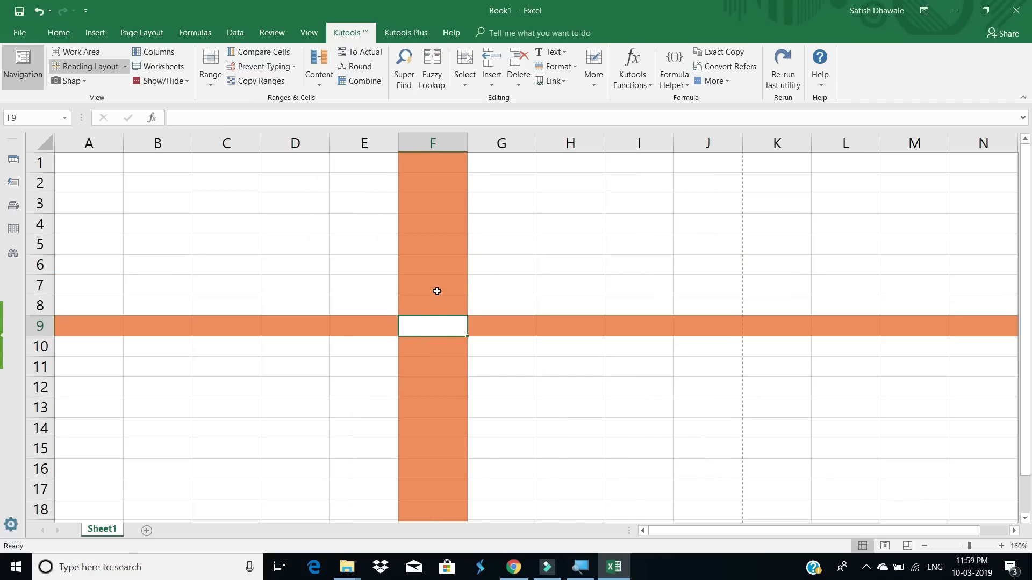
# Preview the Straight line shape in the Reading Layout settings and apply the Vertical line shape.
pyautogui.click(436, 287)
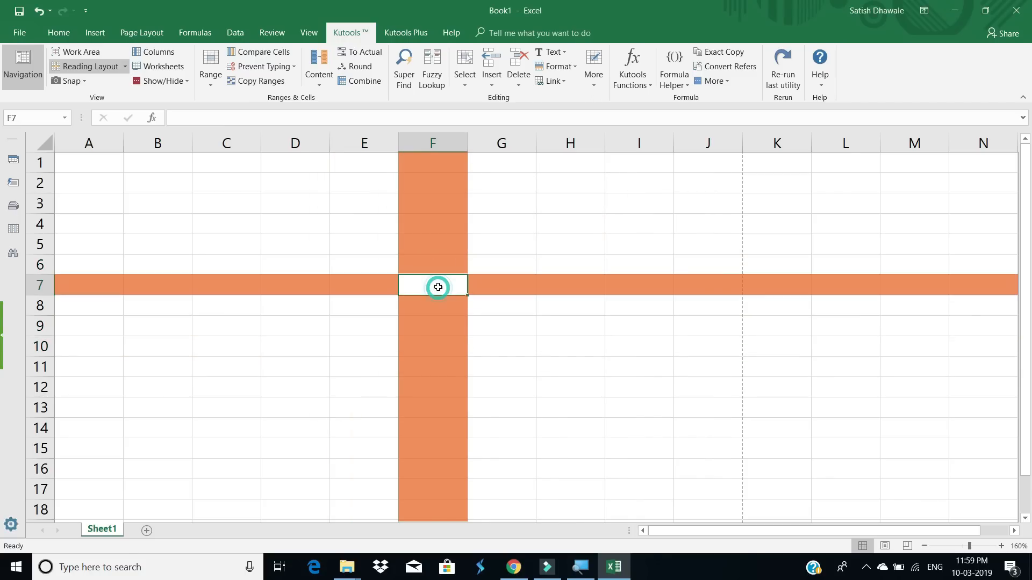
pyautogui.click(125, 67)
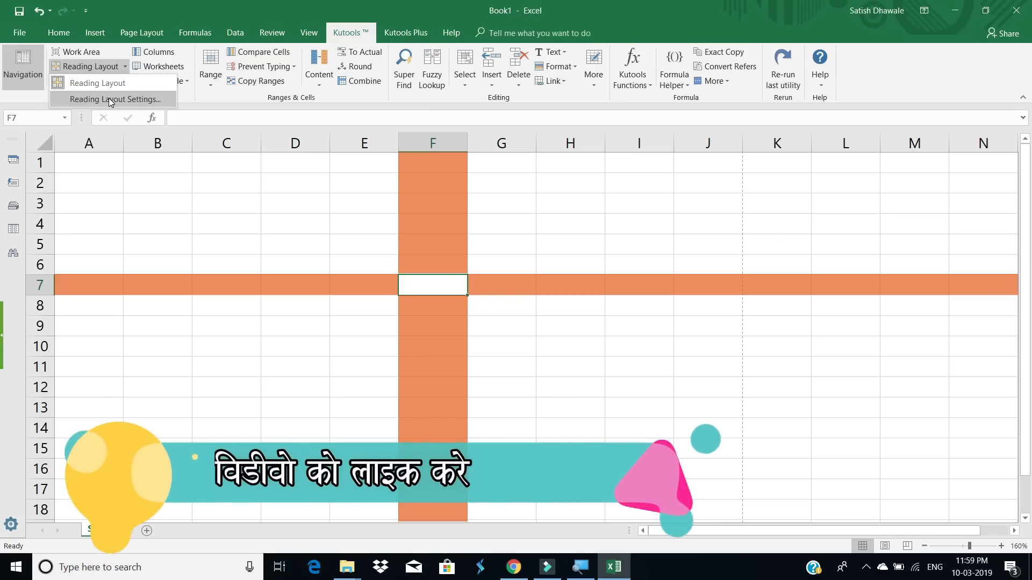
pyautogui.click(108, 98)
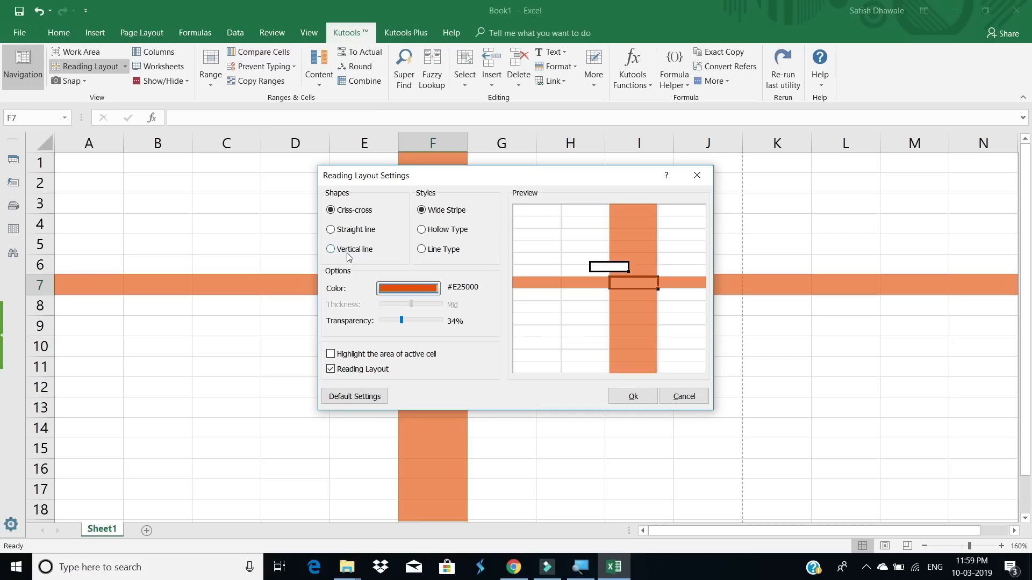
pyautogui.click(350, 232)
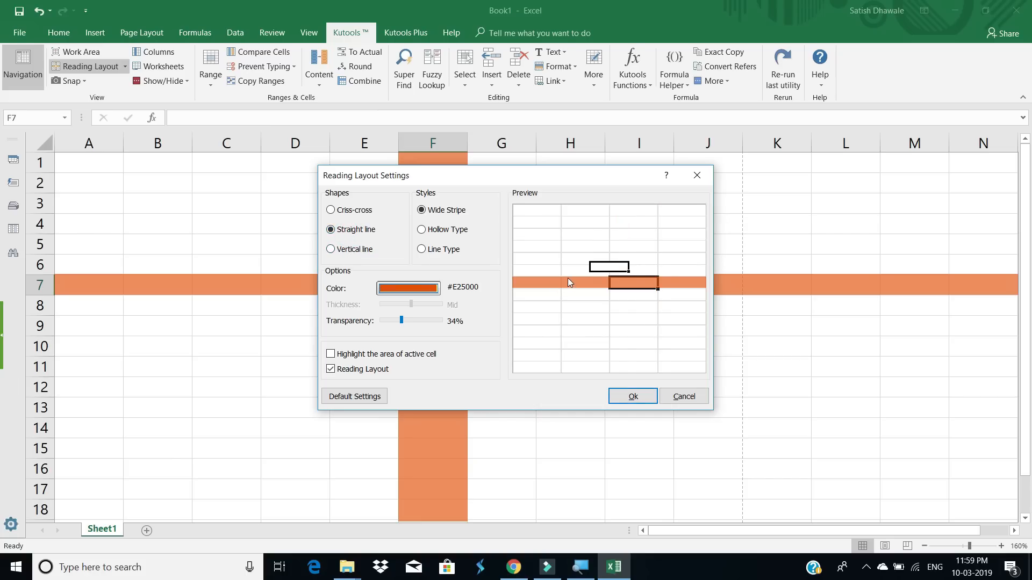
pyautogui.moveTo(567, 175); pyautogui.dragTo(743, 185)
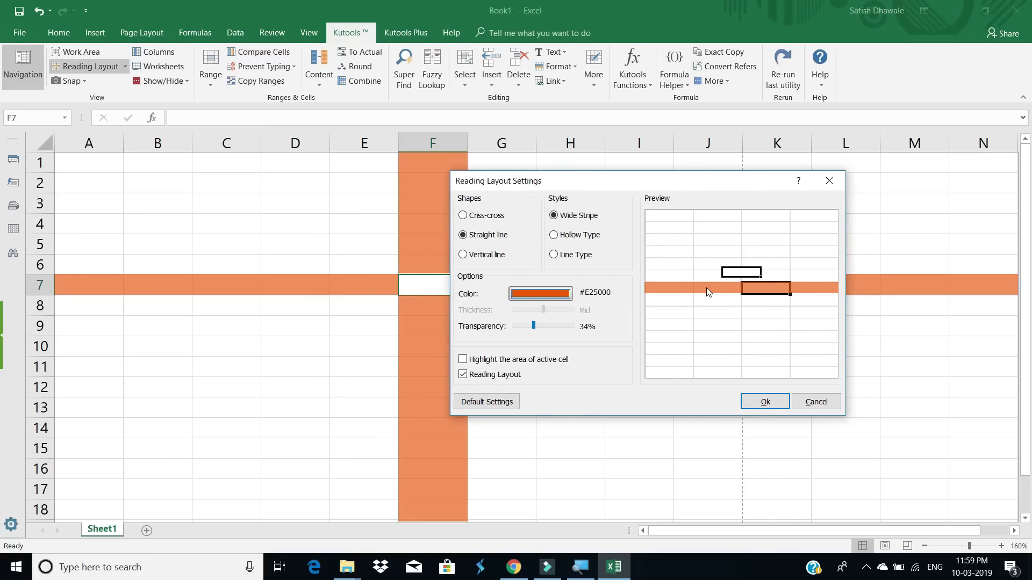
pyautogui.click(490, 255)
pyautogui.click(491, 237)
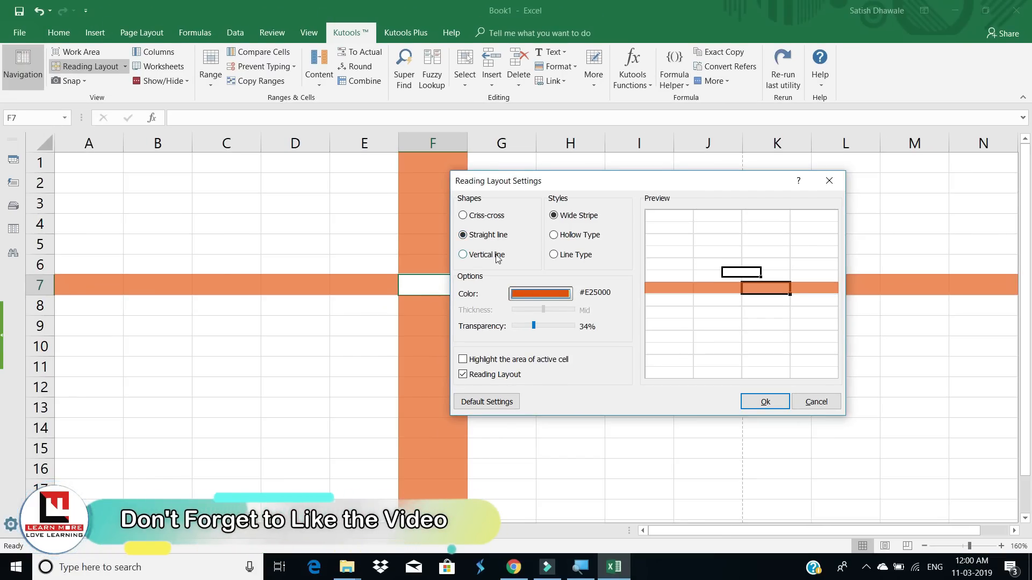
pyautogui.click(498, 256)
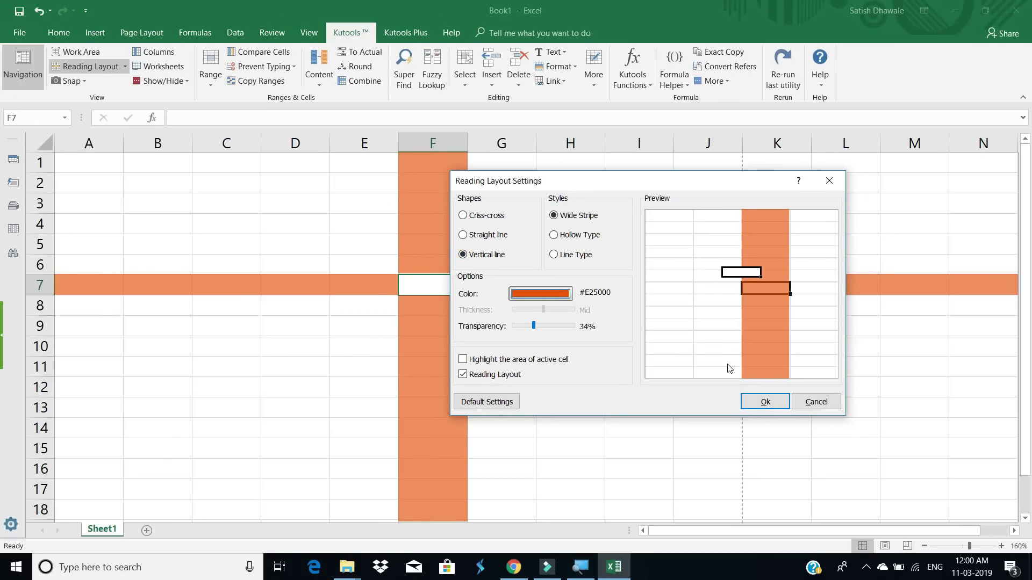
pyautogui.click(760, 403)
# Select several cells in different columns, ending on D7, to examine how the vertical highlight follows the active cell.
pyautogui.click(299, 311)
pyautogui.click(219, 266)
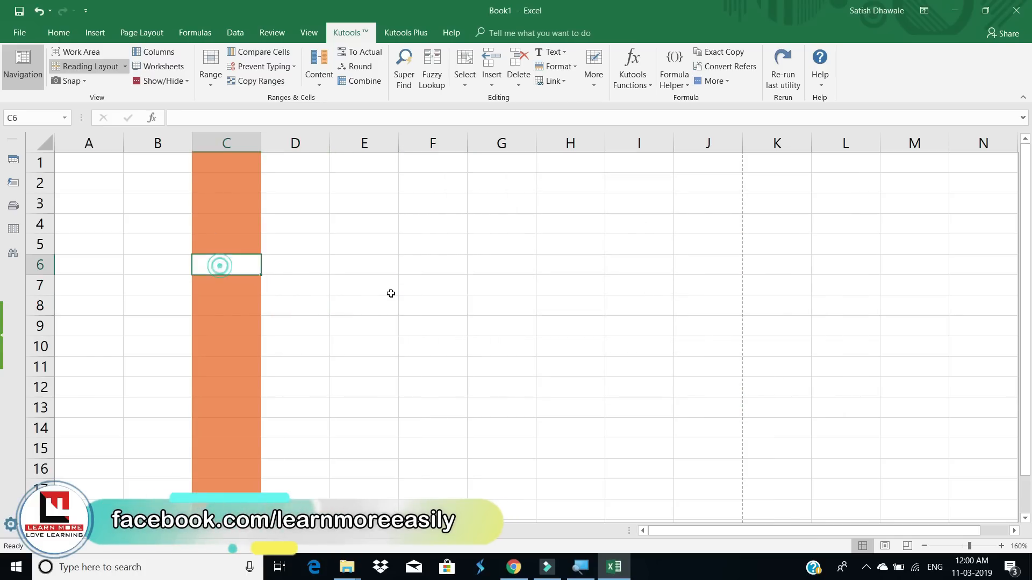
pyautogui.click(457, 288)
pyautogui.click(531, 279)
pyautogui.click(280, 278)
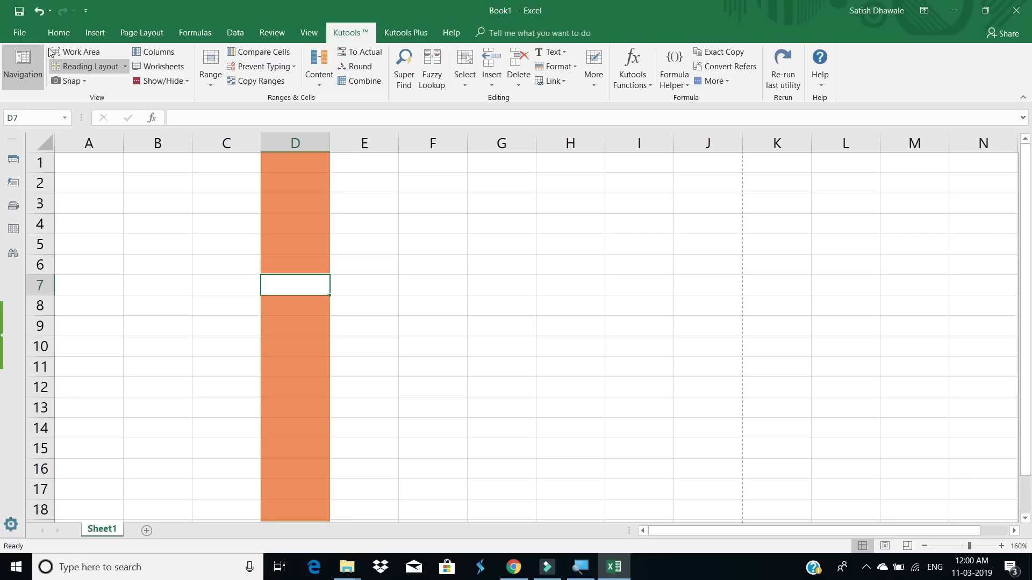
# Preview the Hollow Type and Line Type styles in the Reading Layout settings, and restore and apply the default settings.
pyautogui.click(123, 67)
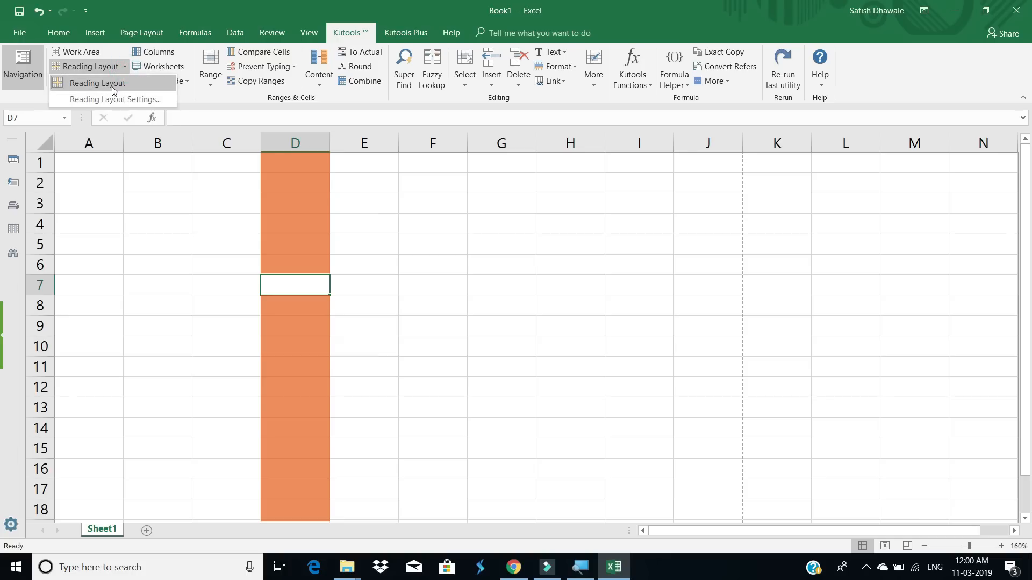
pyautogui.click(95, 103)
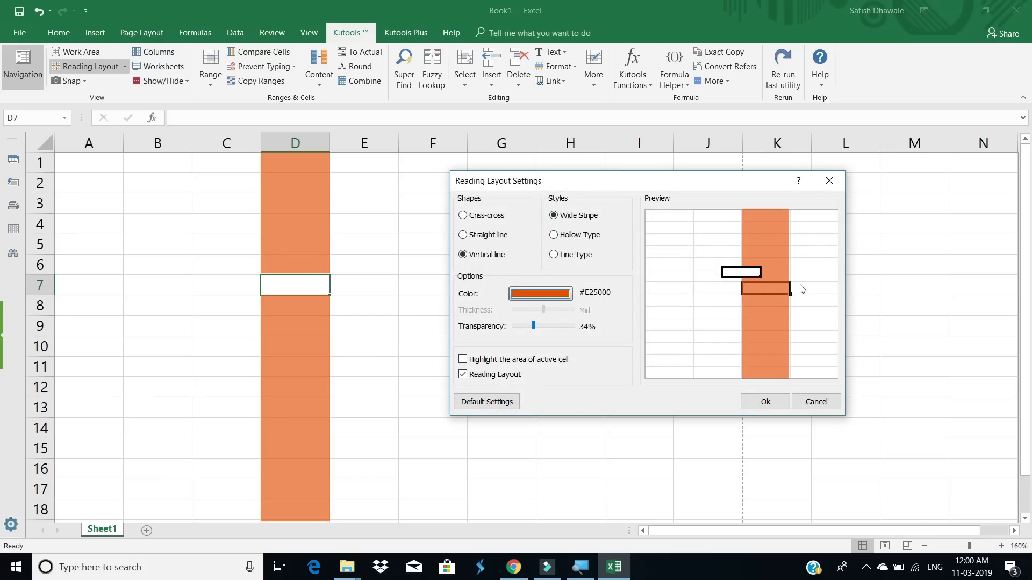
pyautogui.click(553, 235)
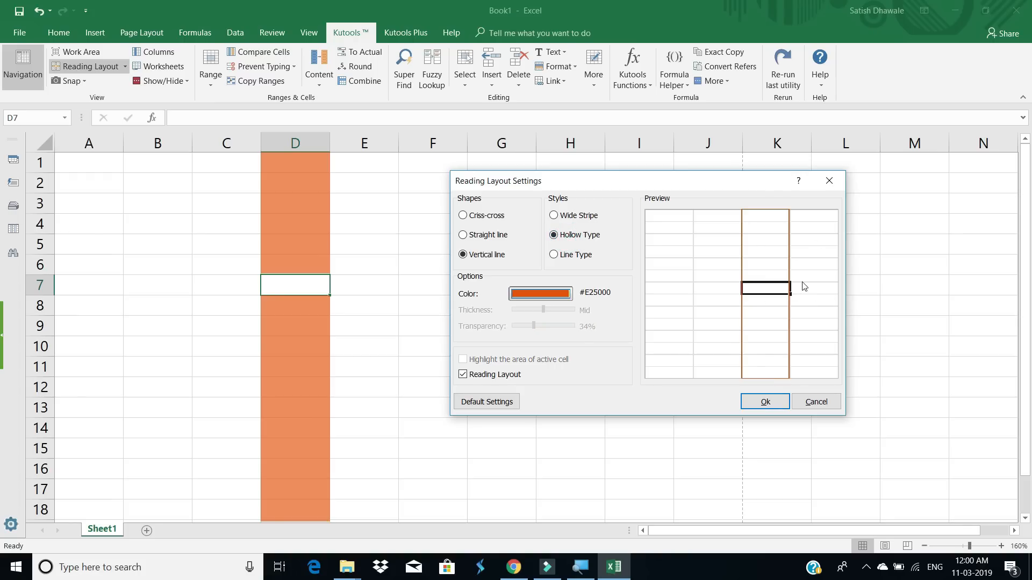
pyautogui.click(589, 258)
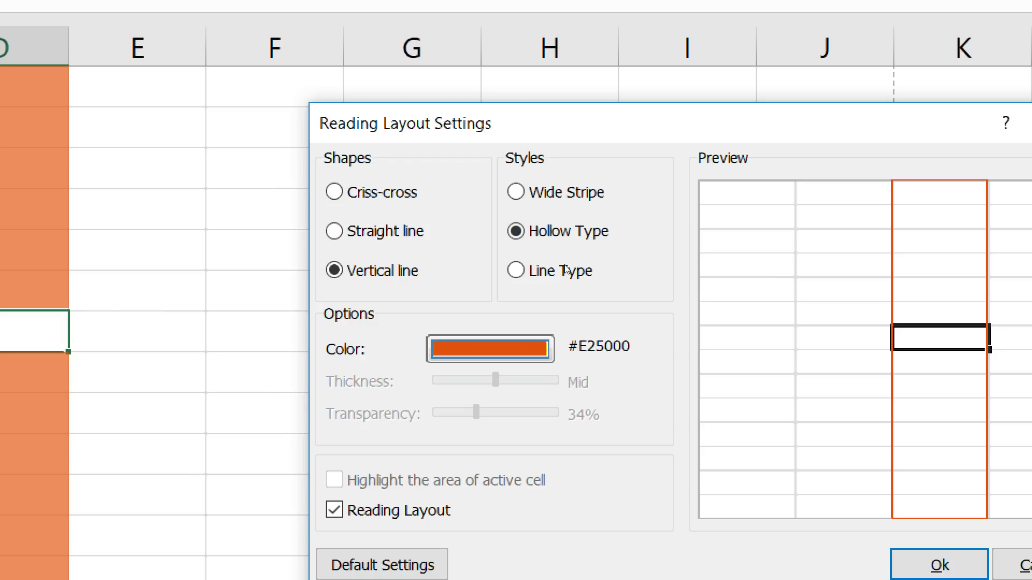
pyautogui.click(579, 253)
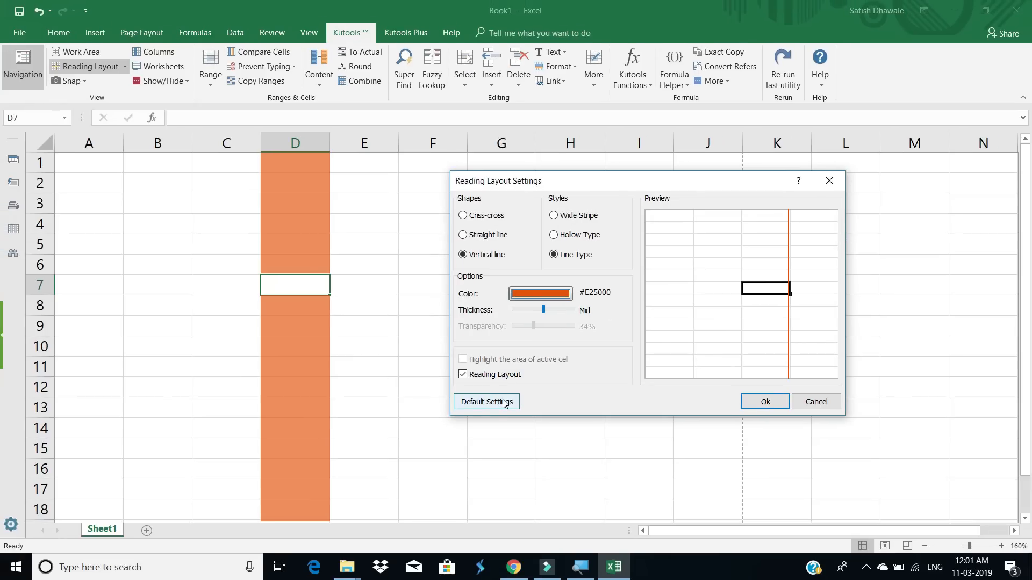
pyautogui.click(504, 403)
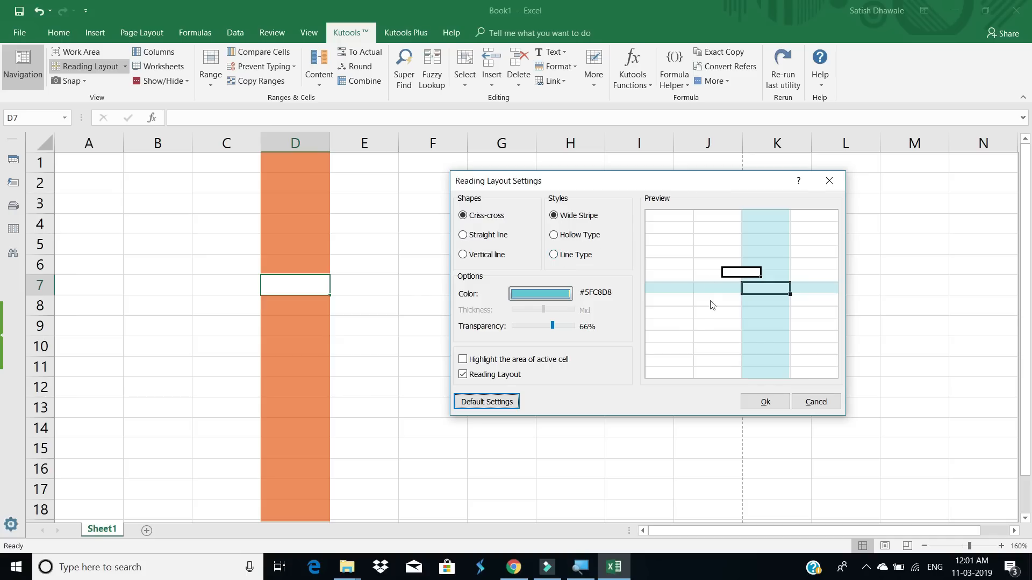
pyautogui.click(755, 403)
# Select various single cells across the sheet to examine the default criss-cross highlighting.
pyautogui.click(406, 290)
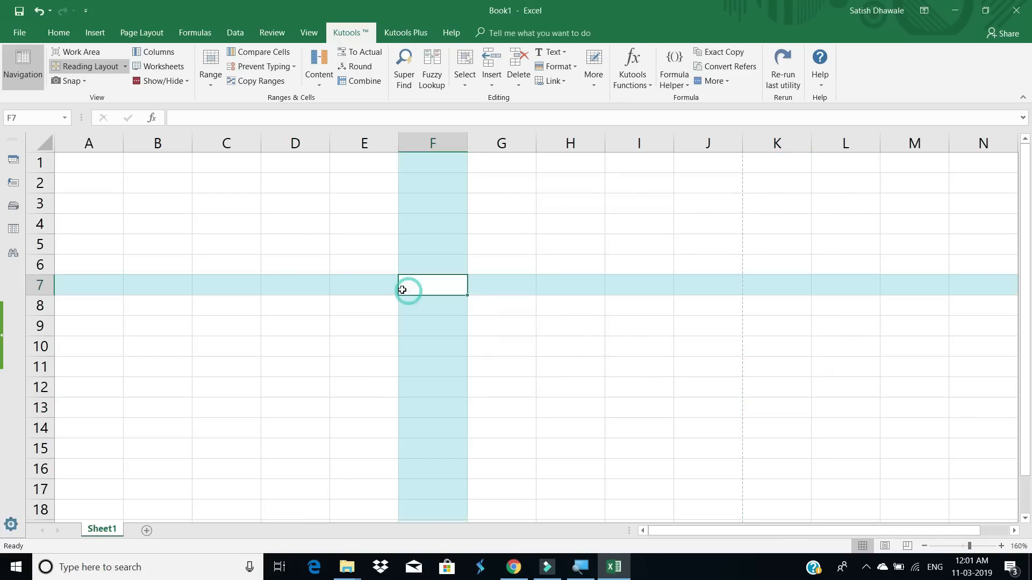
pyautogui.click(272, 264)
pyautogui.click(288, 307)
pyautogui.click(175, 279)
pyautogui.click(400, 267)
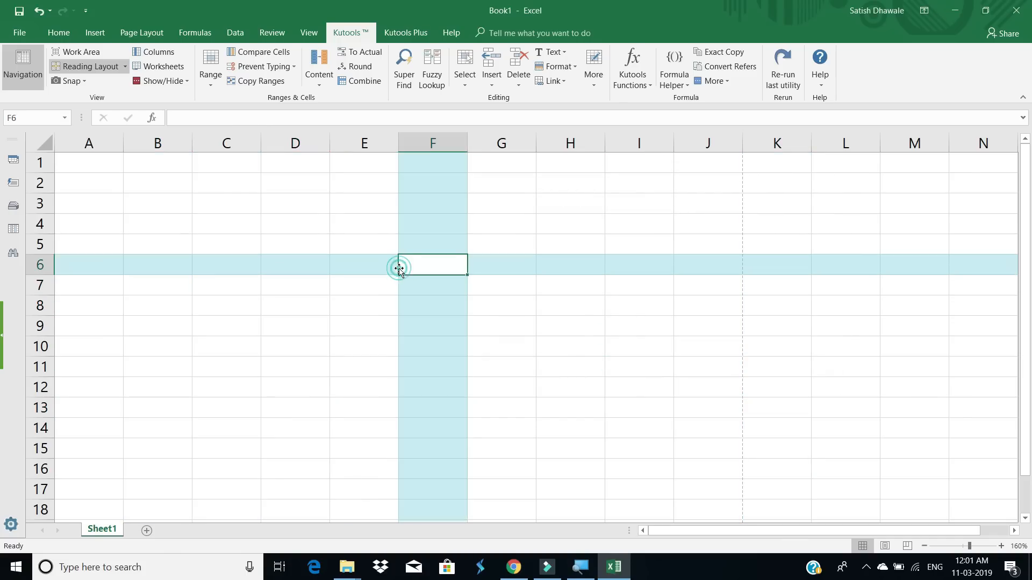
pyautogui.click(318, 266)
pyautogui.click(342, 322)
pyautogui.click(391, 288)
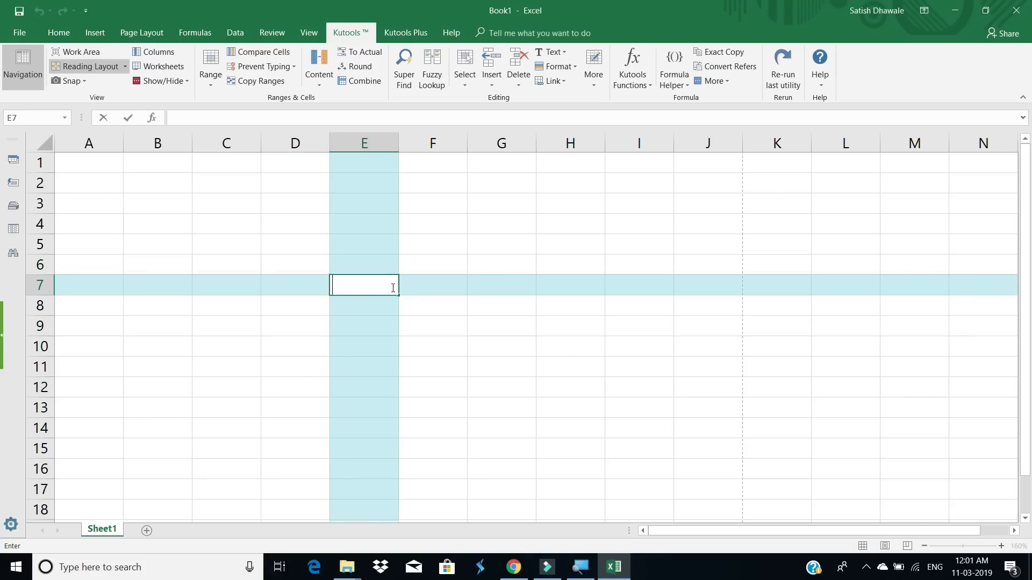
pyautogui.doubleClick(392, 287)
pyautogui.click(453, 252)
# Select the range D5:H14 to check its highlighting, and turn off Reading Layout with cell C4 selected.
pyautogui.moveTo(322, 244); pyautogui.dragTo(592, 433)
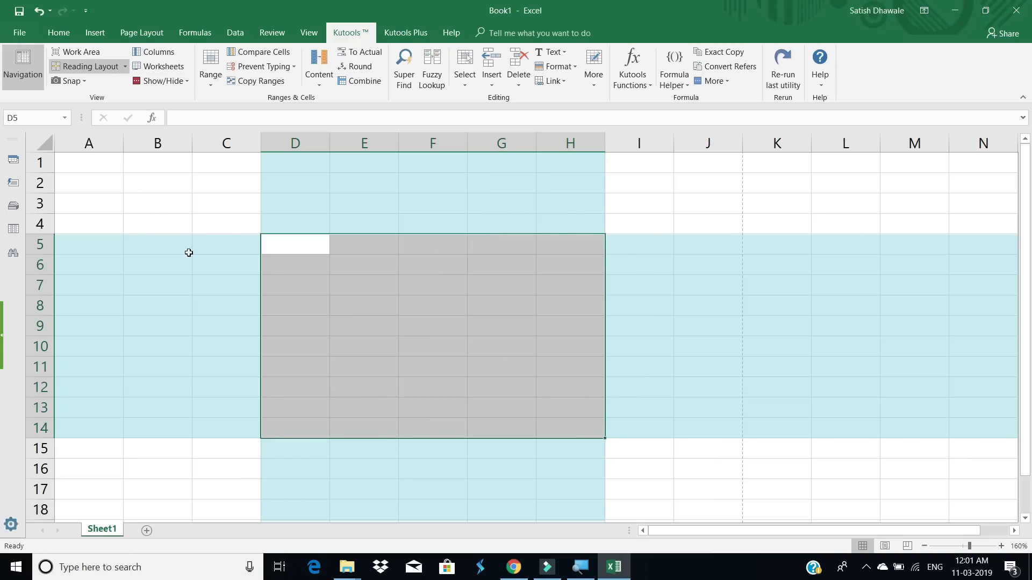
pyautogui.click(227, 220)
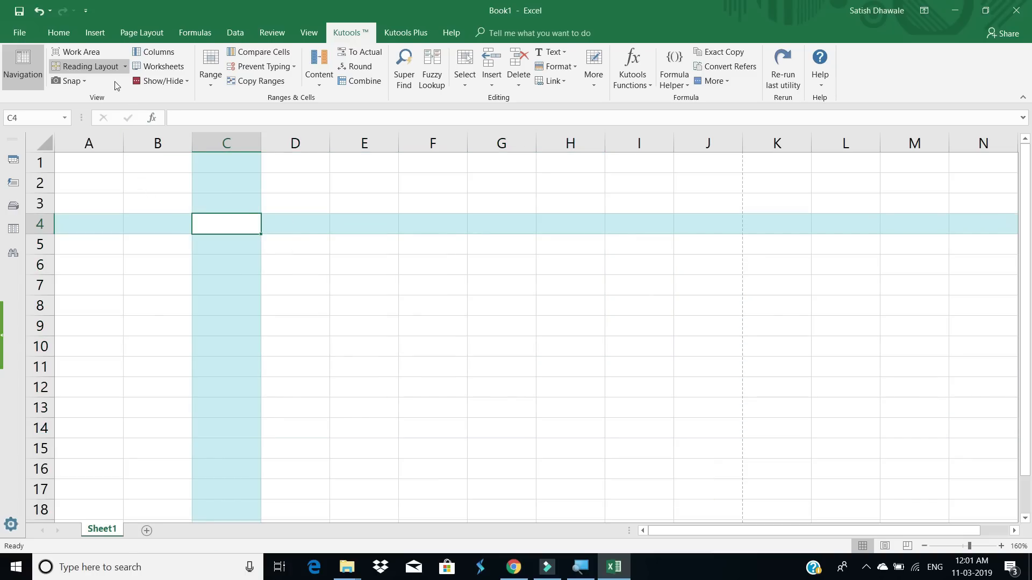
pyautogui.click(86, 67)
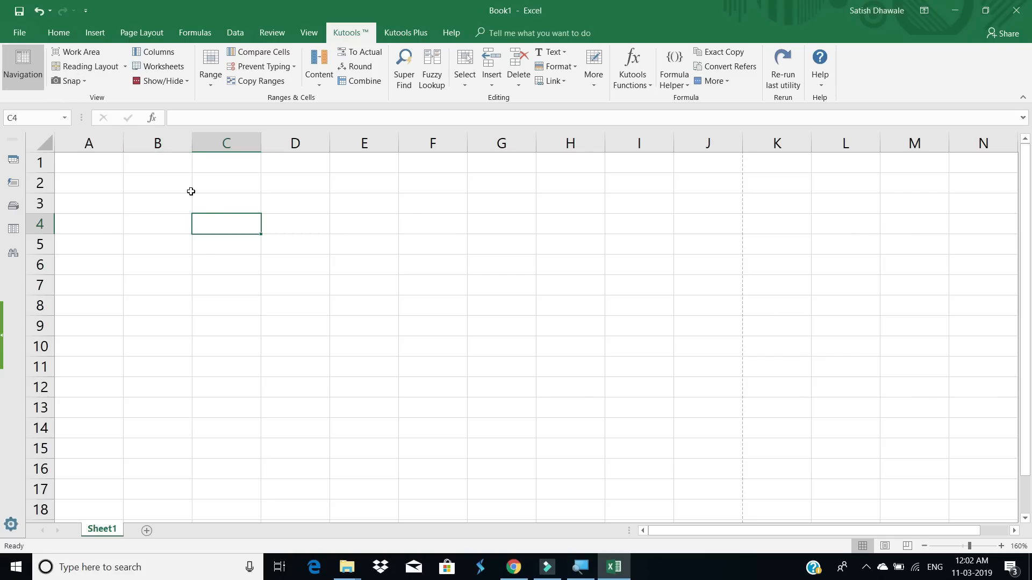
# Enter =RANDBETWEEN(10,99) in cell C3 and fill the formula across C3:I13.
pyautogui.click(219, 207)
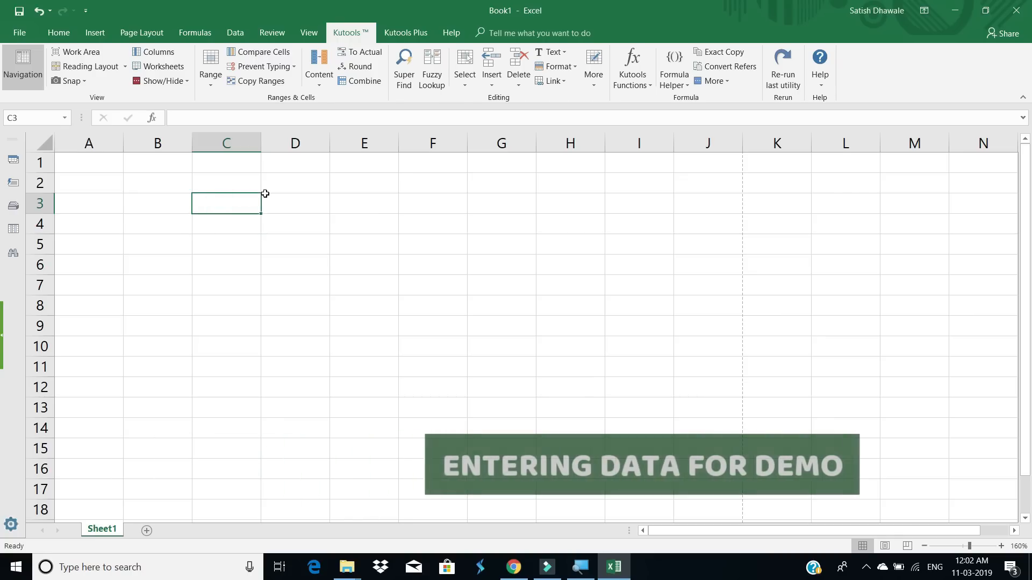
pyautogui.write('=RANDBETWEEN(10,99')
pyautogui.press('Return')
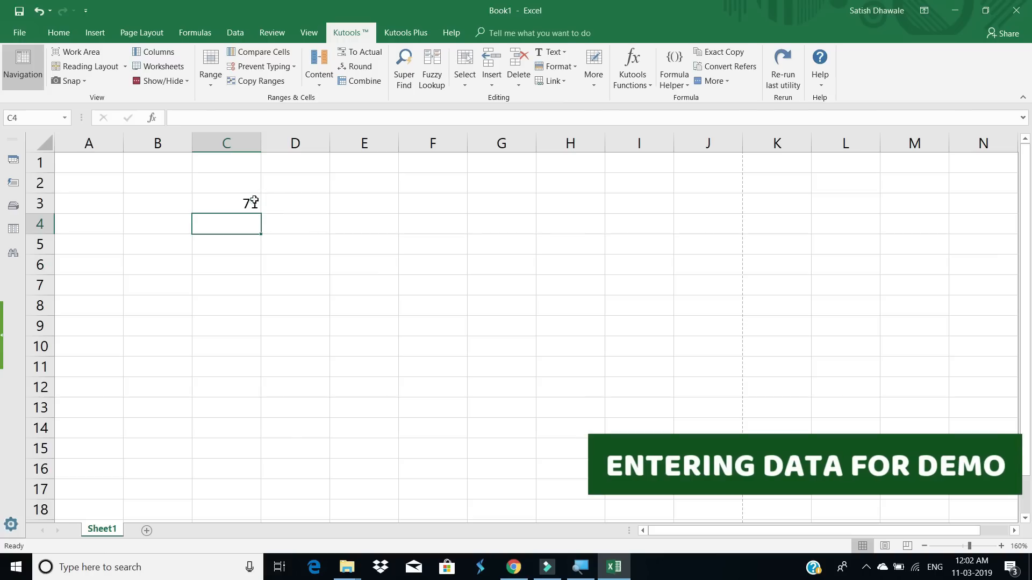
pyautogui.click(247, 204)
pyautogui.moveTo(261, 213); pyautogui.dragTo(675, 410)
# Replace the formulas in C3:I13 with their fixed values.
pyautogui.hotkey('ctrl', 'c')
pyautogui.press('v')
pyautogui.press('Escape')
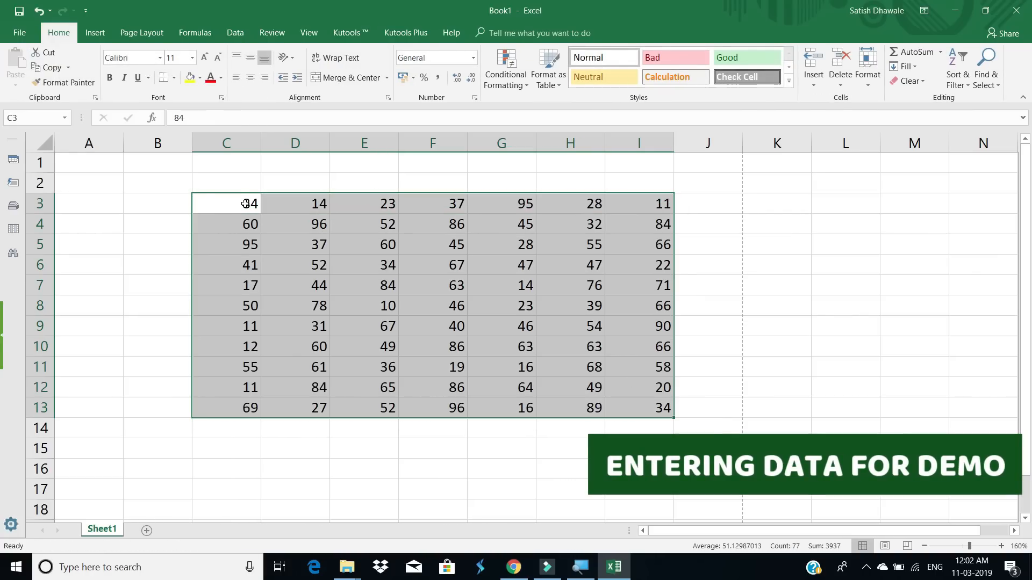
# Take a Track Snap snapshot of the workbook named MYDATA with the range C3:I13 selected.
pyautogui.moveTo(248, 204); pyautogui.dragTo(633, 408)
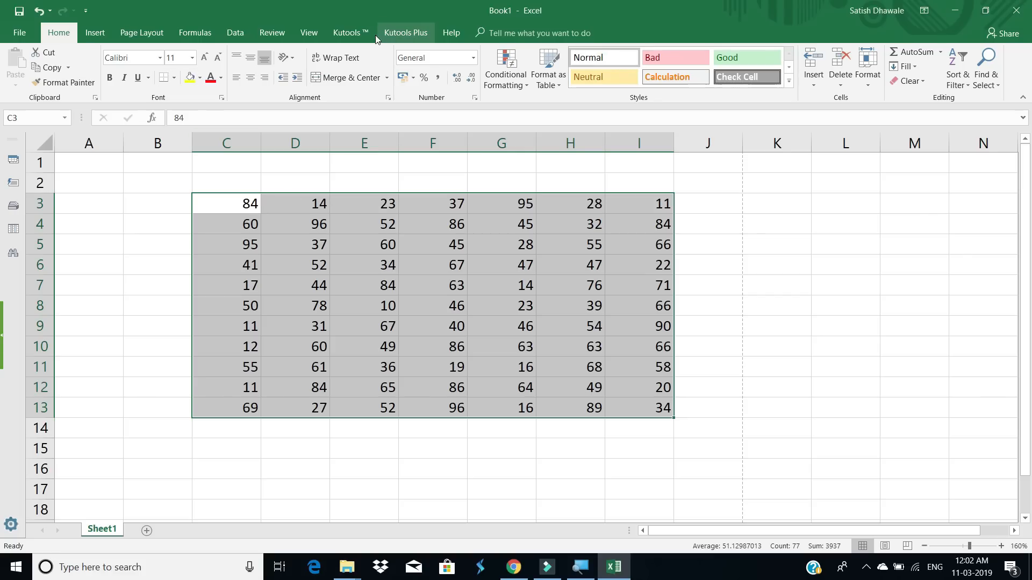
pyautogui.click(351, 32)
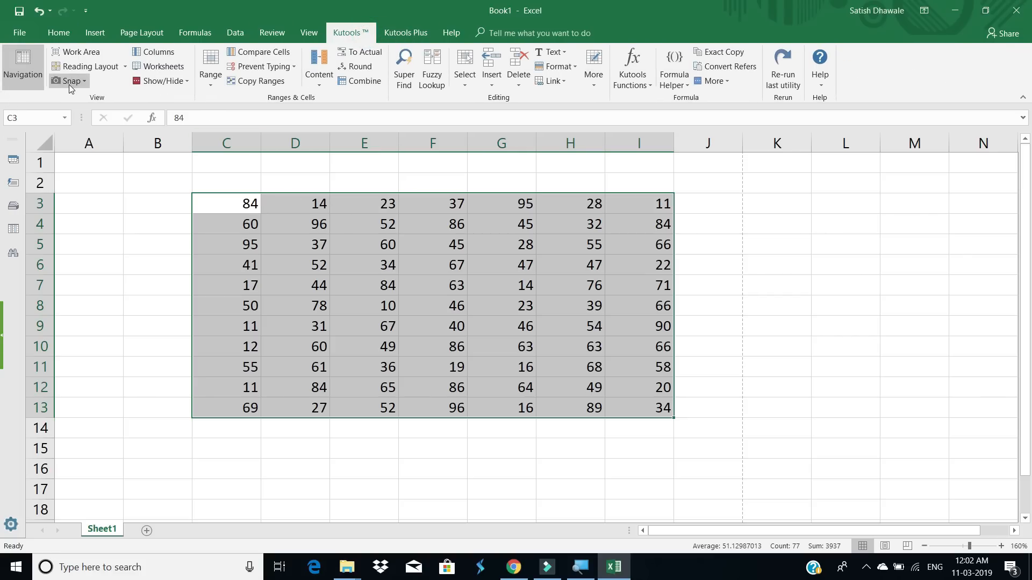
pyautogui.click(69, 85)
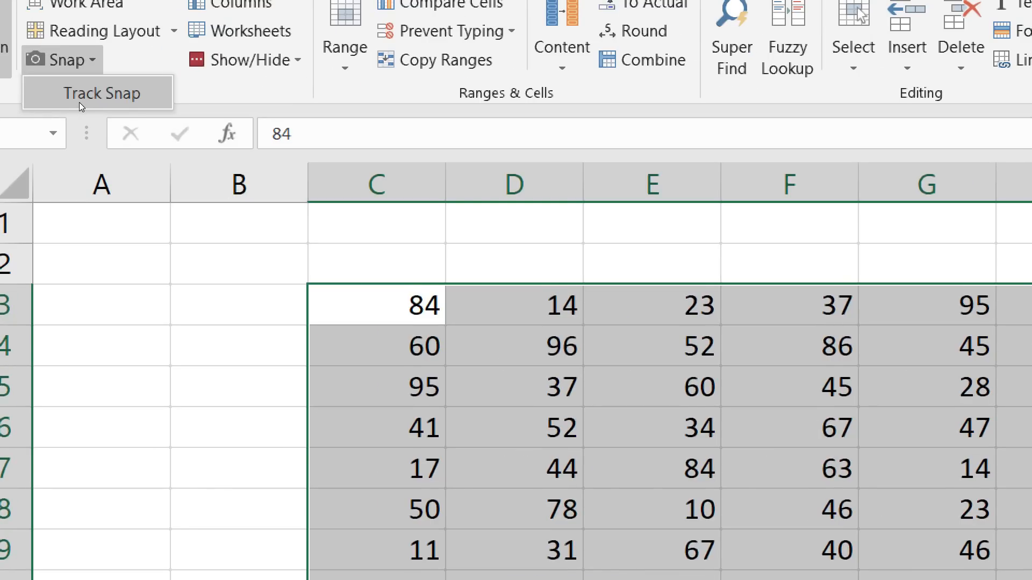
pyautogui.click(80, 102)
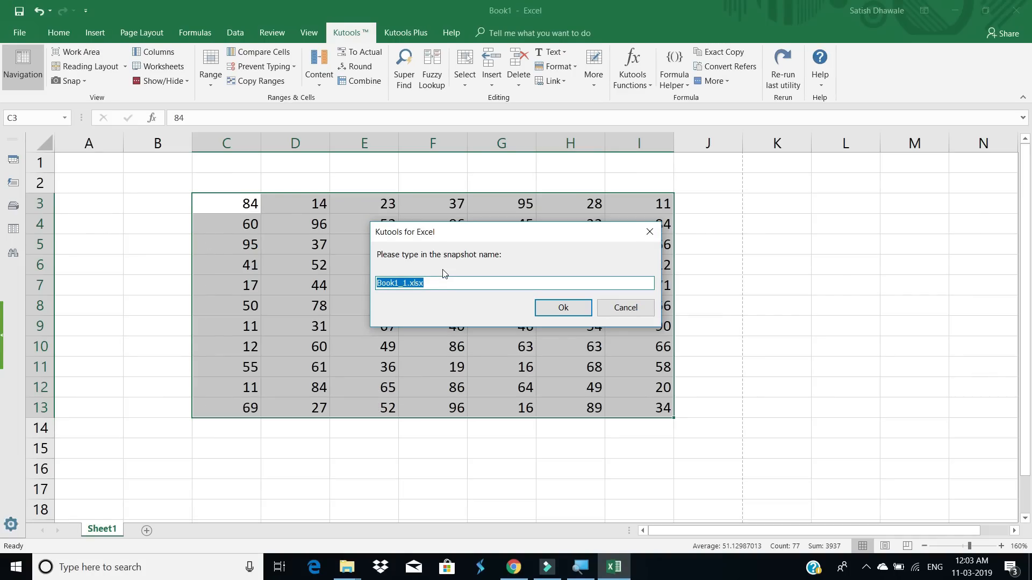
pyautogui.write('MYDATA')
pyautogui.click(576, 307)
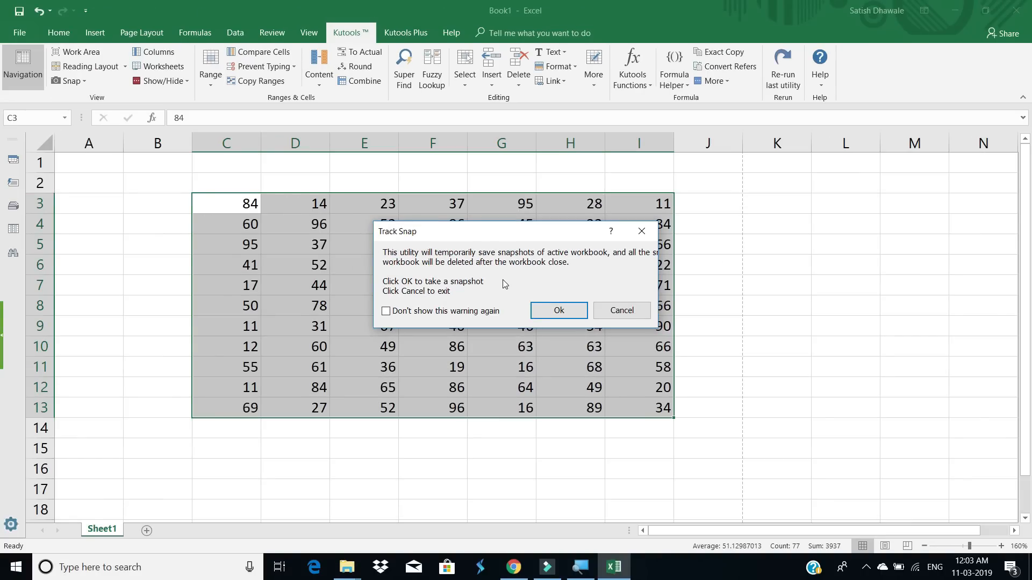
pyautogui.click(551, 315)
pyautogui.click(549, 311)
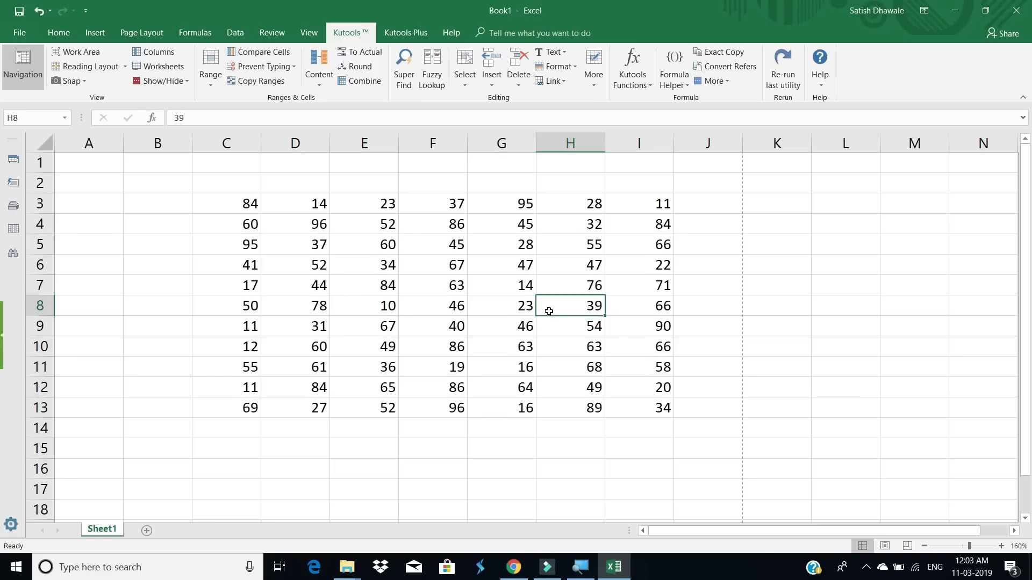
# Clear all the numbers from C3:I13 and select cell C3.
pyautogui.moveTo(195, 192); pyautogui.dragTo(493, 389)
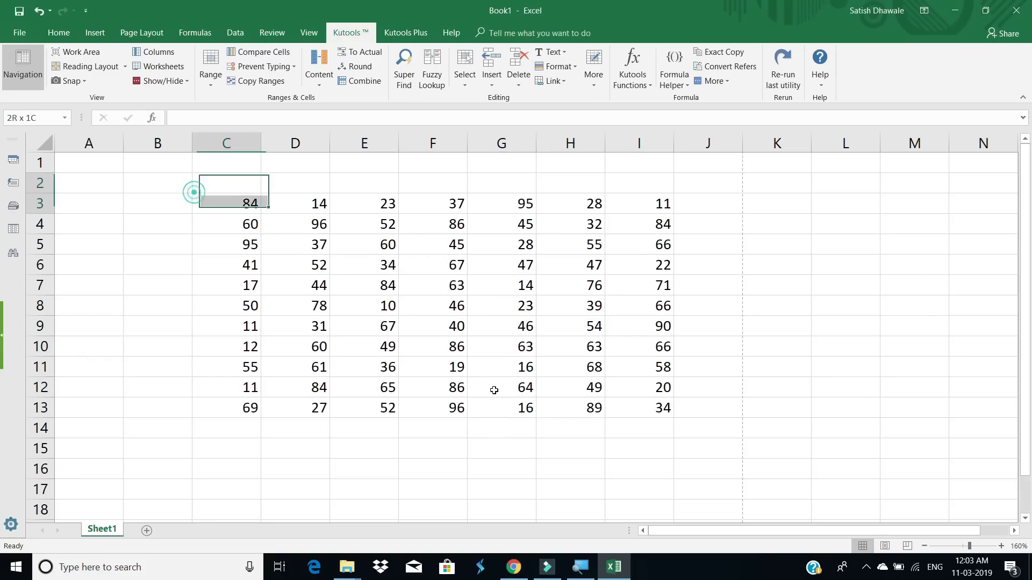
pyautogui.moveTo(493, 389); pyautogui.dragTo(660, 457)
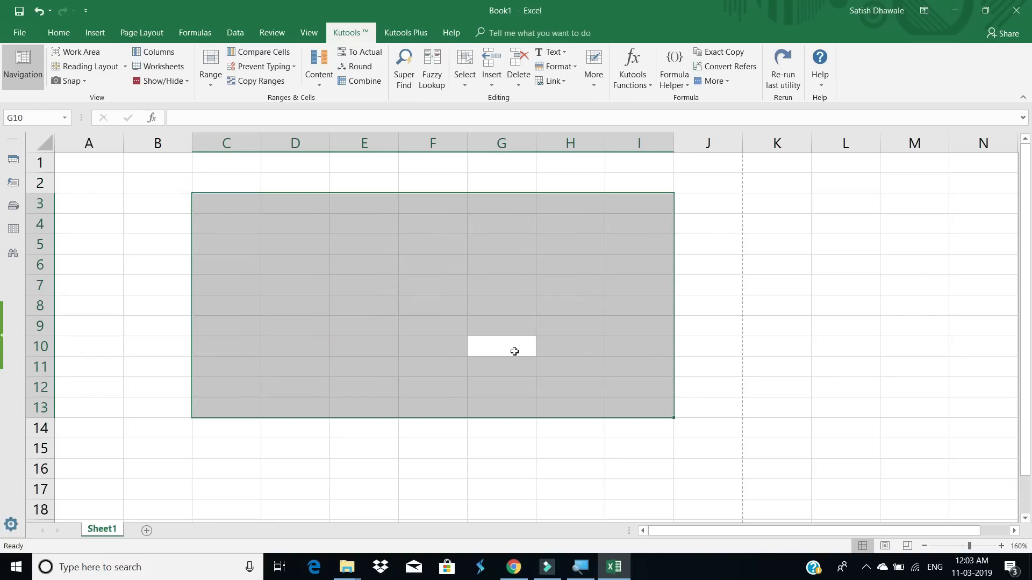
pyautogui.click(210, 203)
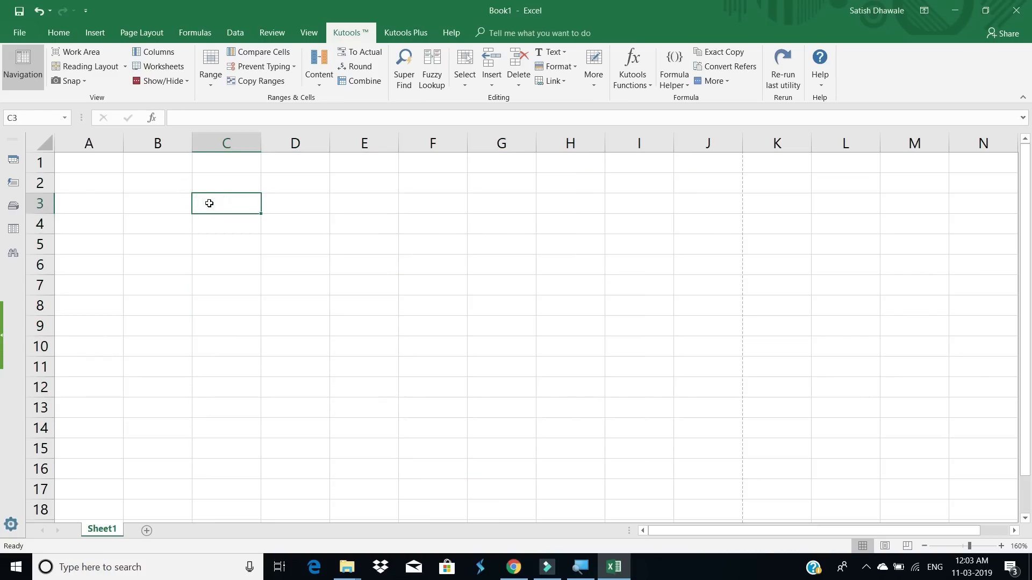
# Restore the workbook to the MYDATA snapshot and deselect the restored number range.
pyautogui.click(60, 82)
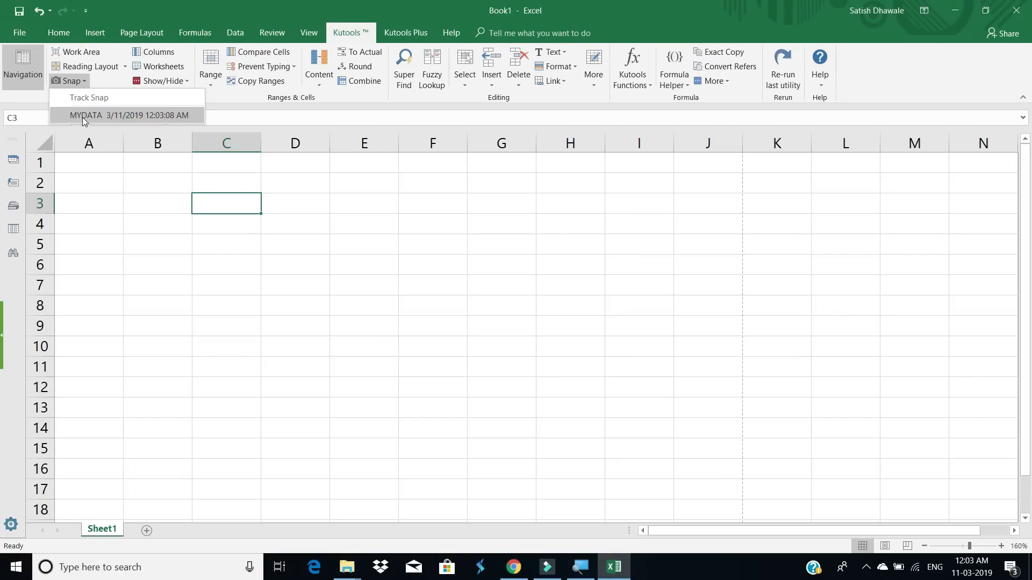
pyautogui.click(83, 117)
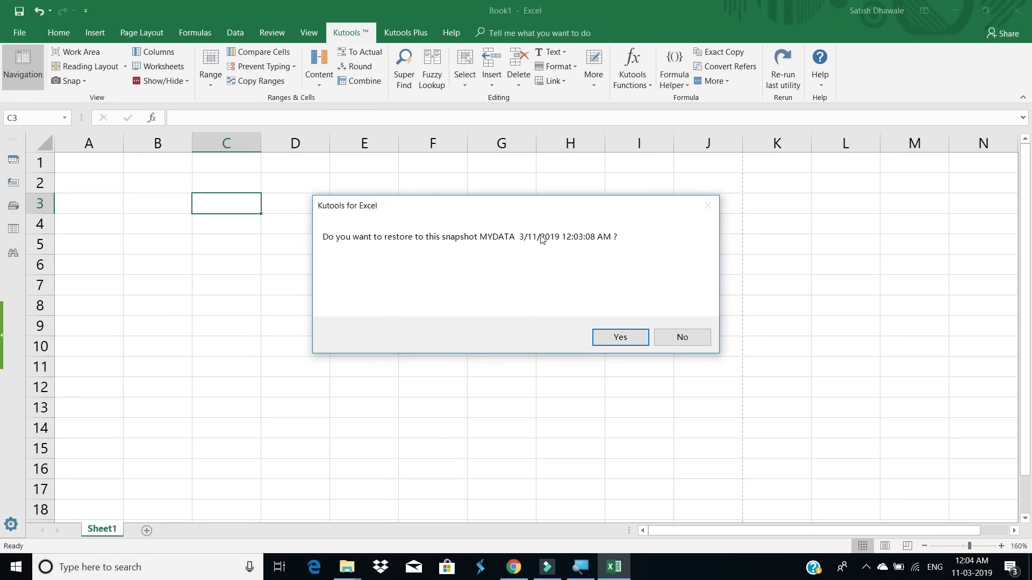
pyautogui.click(624, 339)
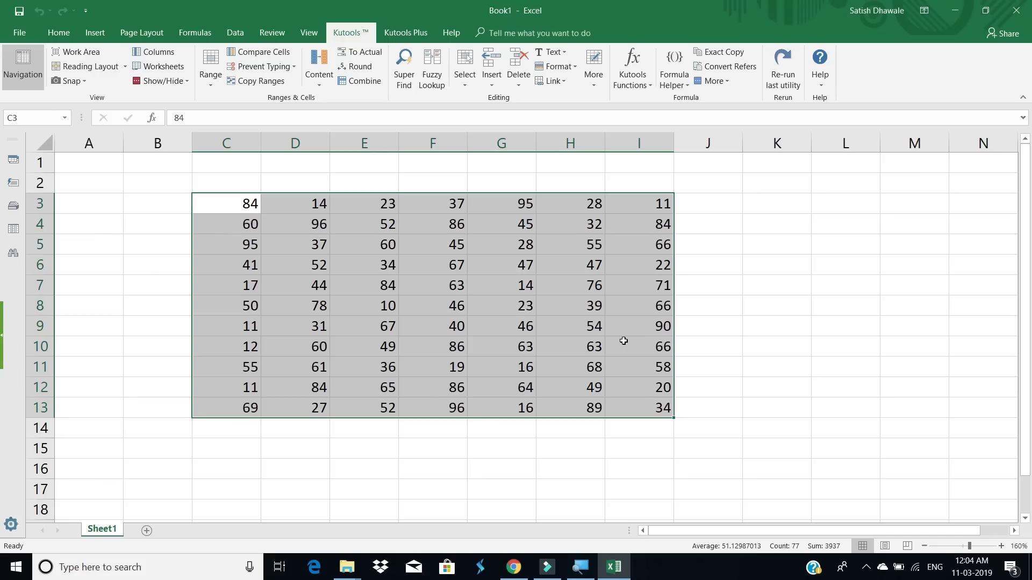
pyautogui.click(595, 289)
pyautogui.click(794, 230)
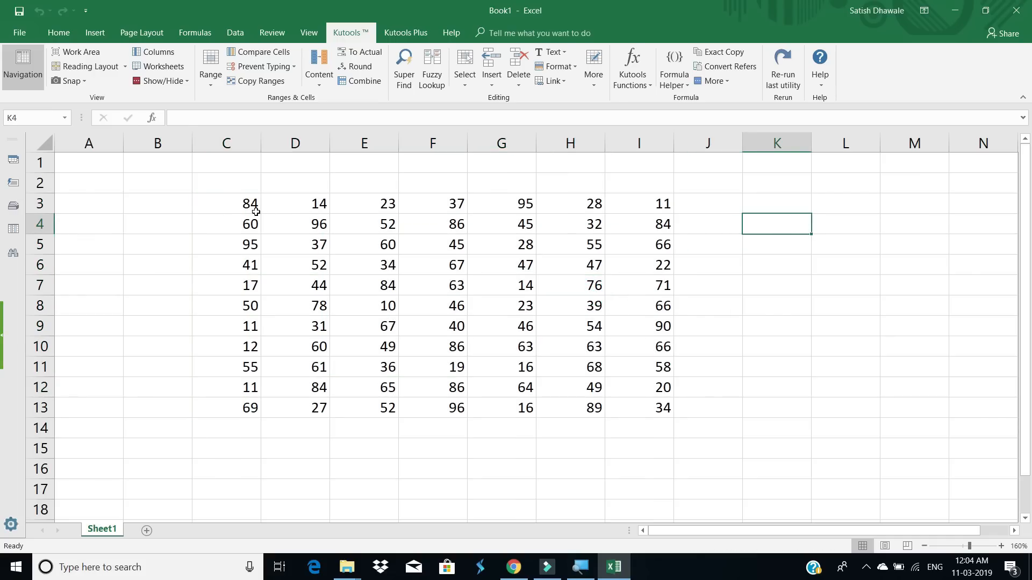
pyautogui.moveTo(245, 208); pyautogui.dragTo(642, 445)
pyautogui.click(639, 417)
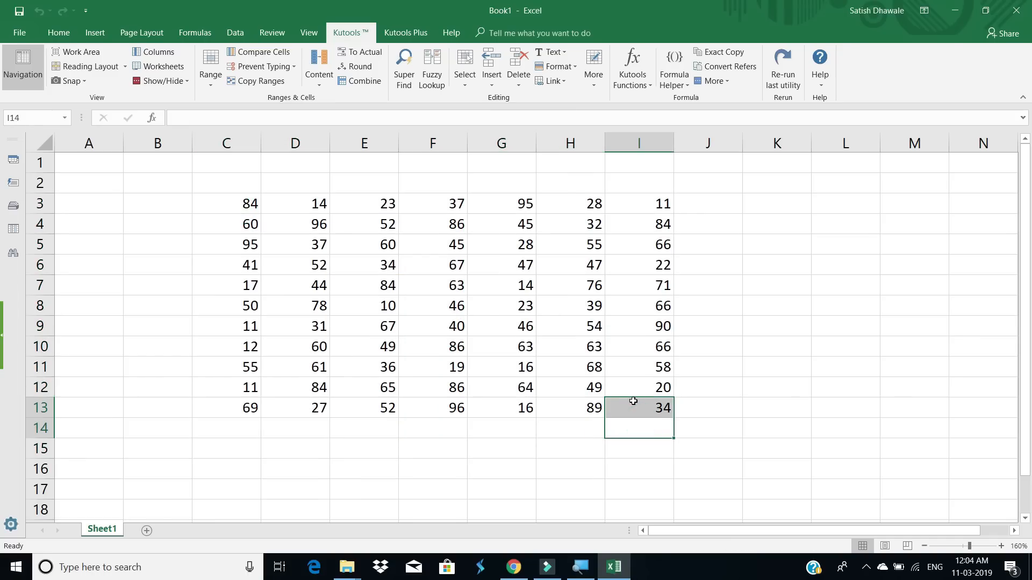
pyautogui.click(470, 306)
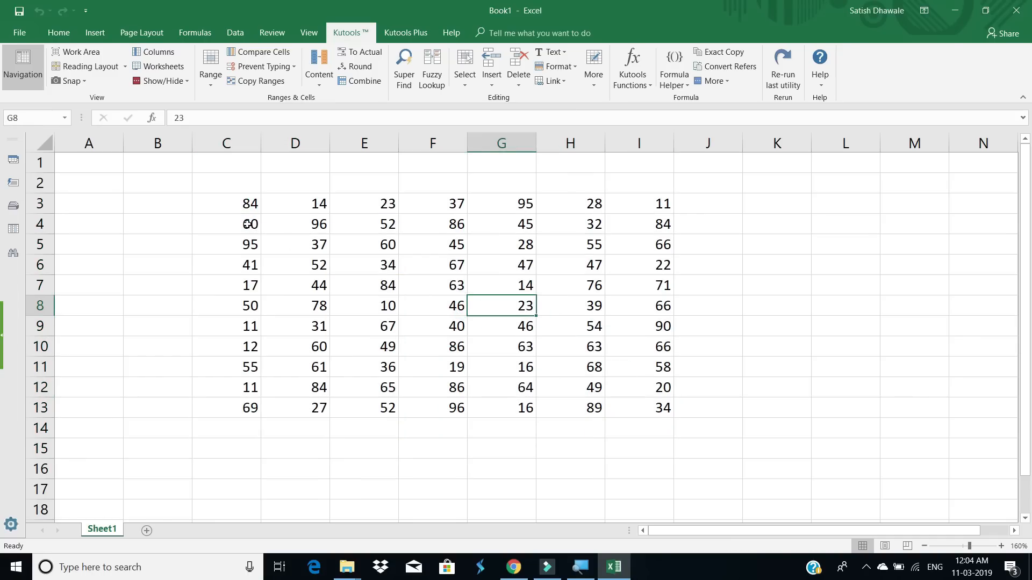
pyautogui.moveTo(226, 203); pyautogui.dragTo(583, 394)
pyautogui.click(590, 395)
pyautogui.click(595, 412)
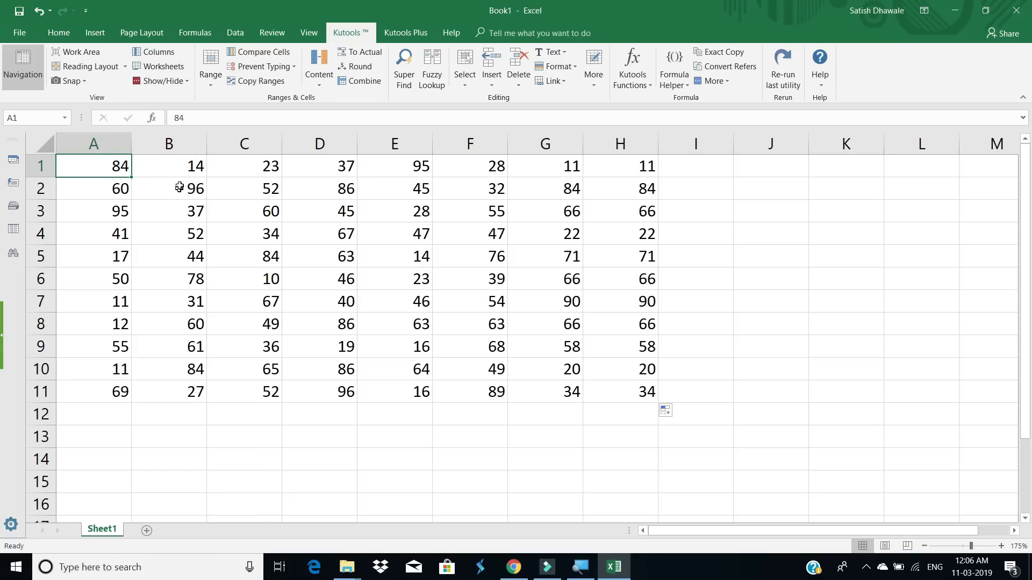
# Hide columns B, D and G together, then deselect them.
pyautogui.click(177, 144)
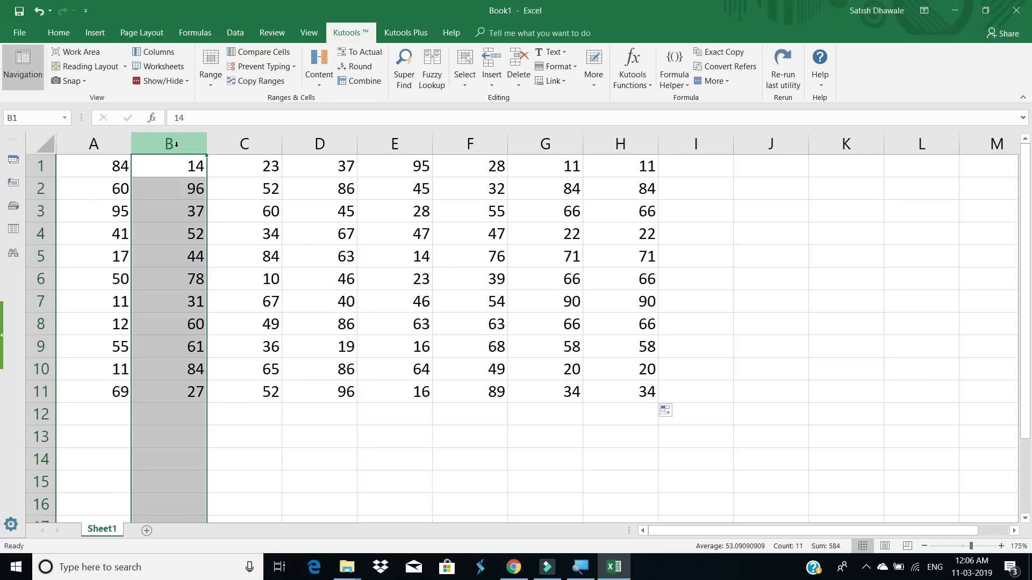
pyautogui.keyDown('ctrl'); pyautogui.click(340, 144); pyautogui.keyUp('ctrl')
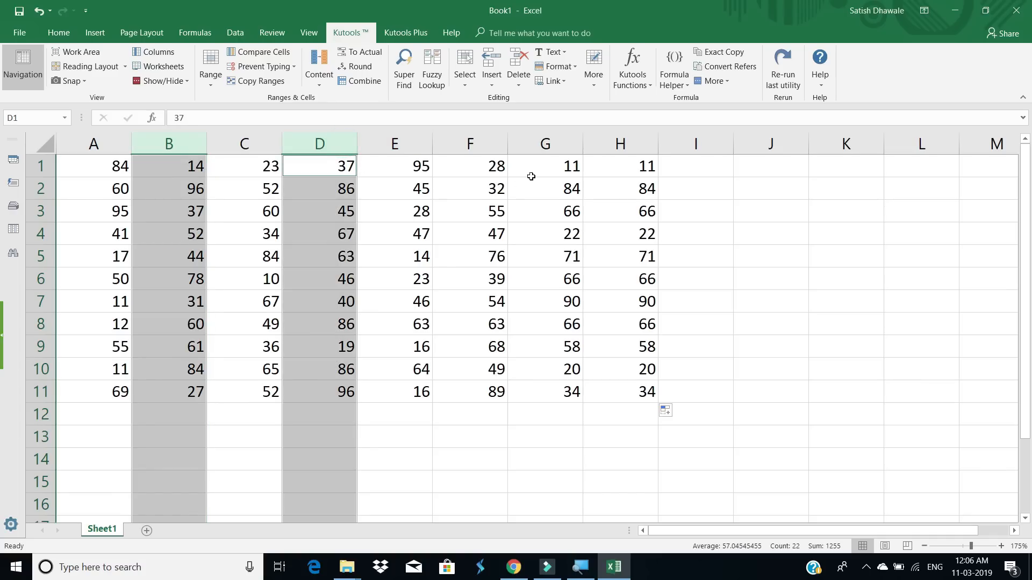
pyautogui.keyDown('ctrl'); pyautogui.click(538, 144); pyautogui.keyUp('ctrl')
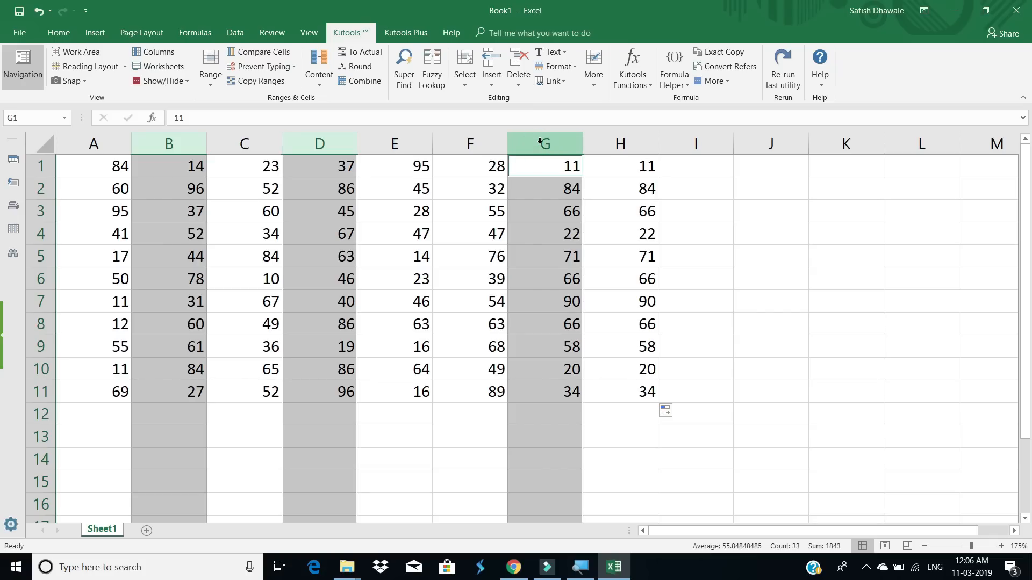
pyautogui.rightClick(539, 142)
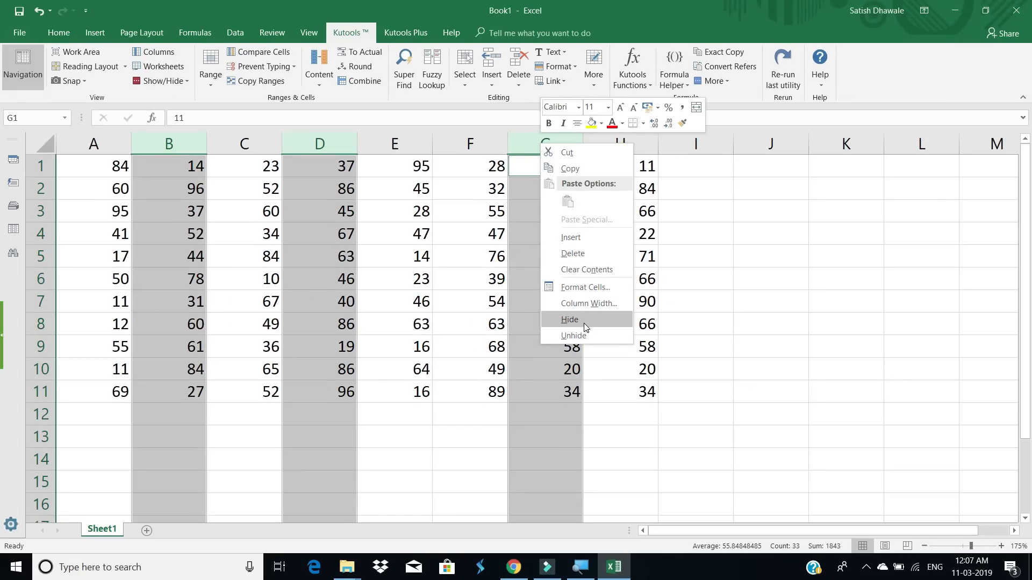
pyautogui.click(585, 320)
pyautogui.click(584, 324)
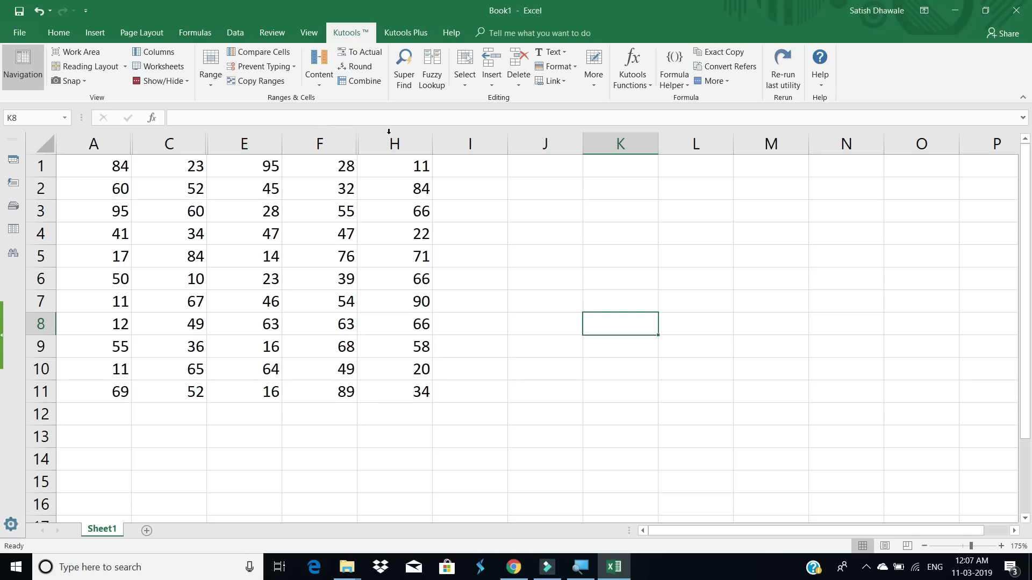
pyautogui.moveTo(371, 141); pyautogui.dragTo(124, 143)
pyautogui.rightClick(123, 143)
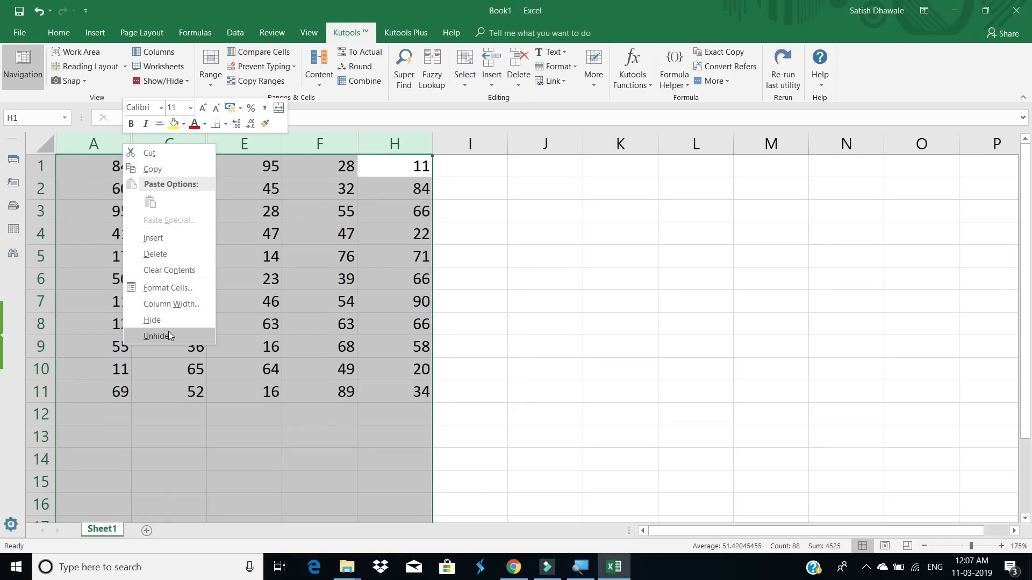
pyautogui.press('Escape')
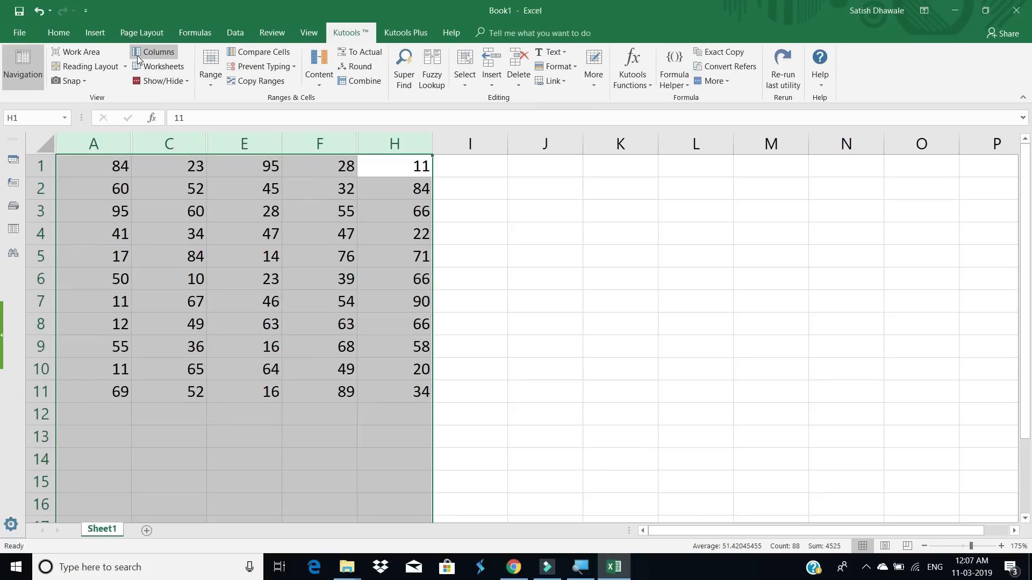
# Reveal the hidden columns with the Kutools Columns toggle, hide them again and select cell A1.
pyautogui.click(139, 59)
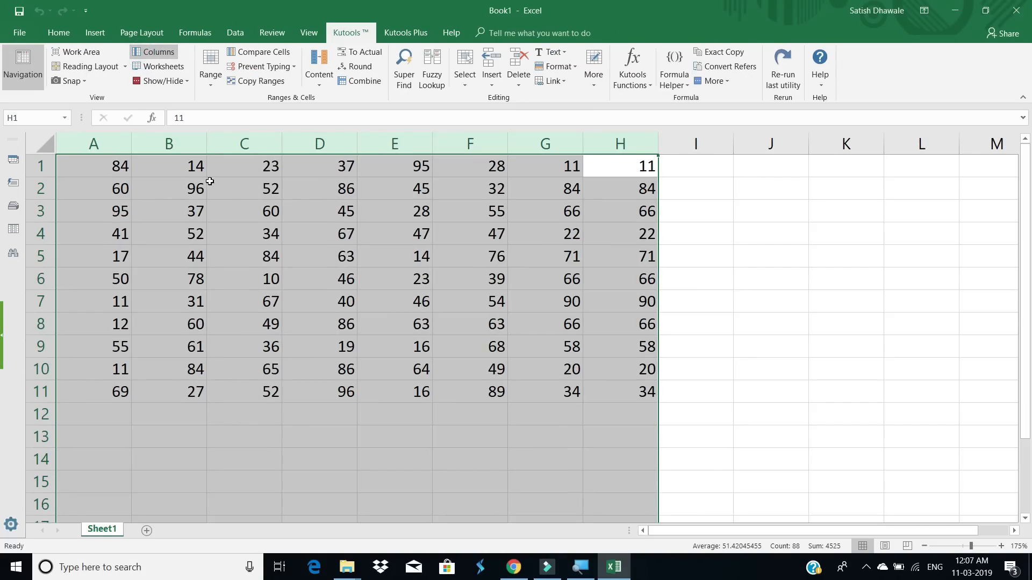
pyautogui.click(205, 182)
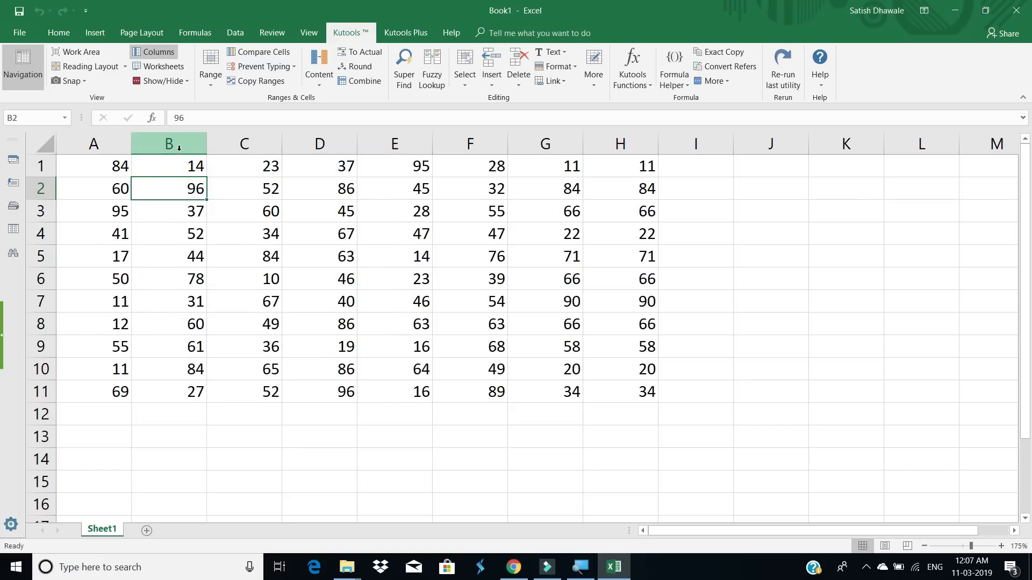
pyautogui.click(152, 53)
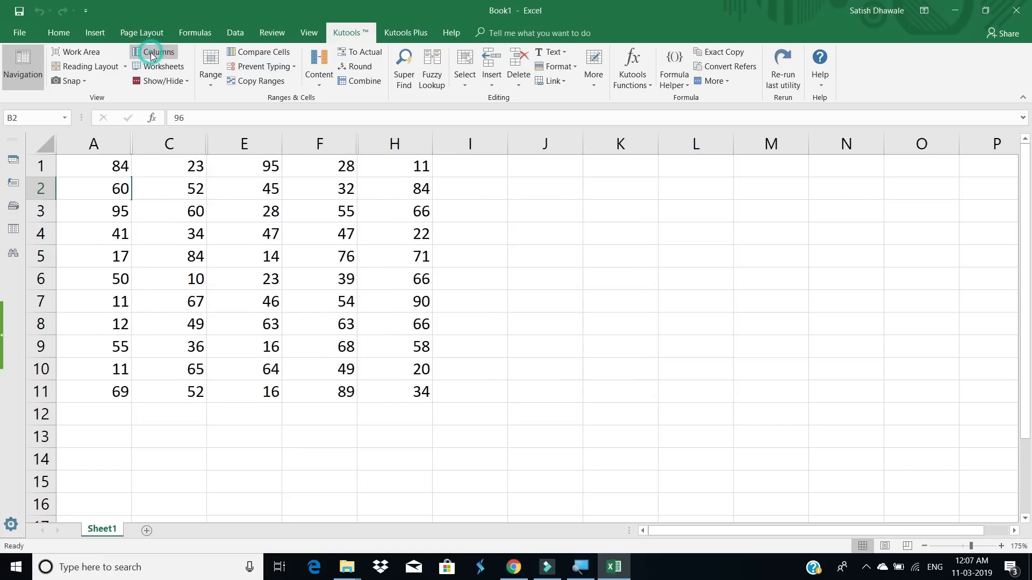
pyautogui.click(86, 161)
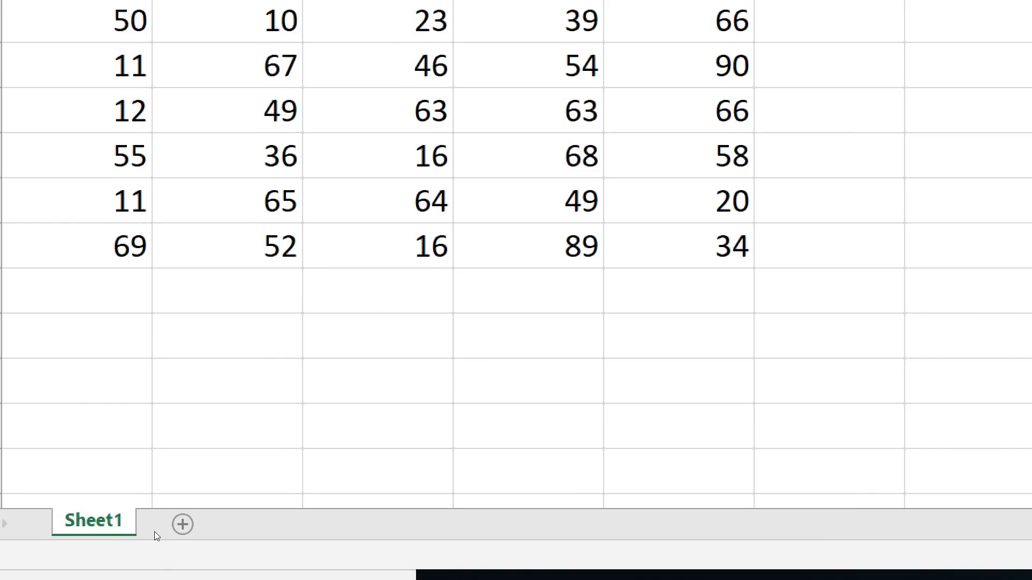
# Add five blank worksheets after Sheet1 and return to Sheet1.
pyautogui.click(182, 524)
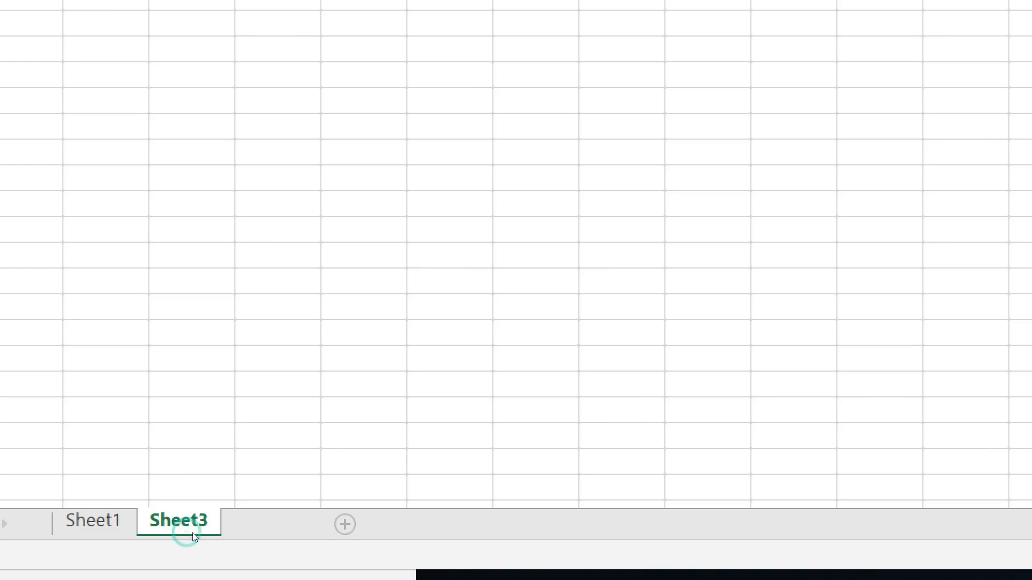
pyautogui.click(345, 524)
pyautogui.click(353, 523)
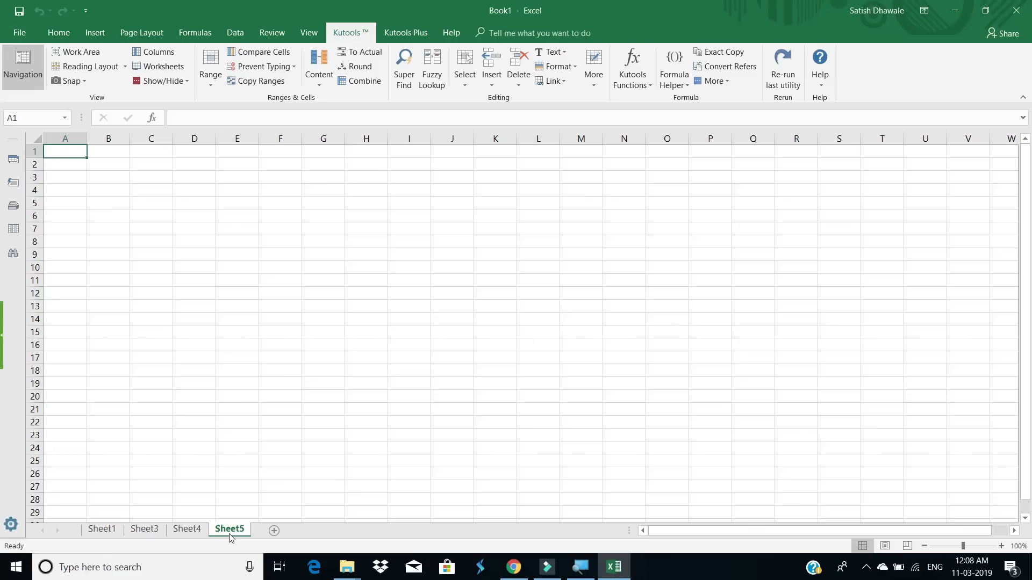
pyautogui.hotkey('shift', 'F11')
pyautogui.write('=')
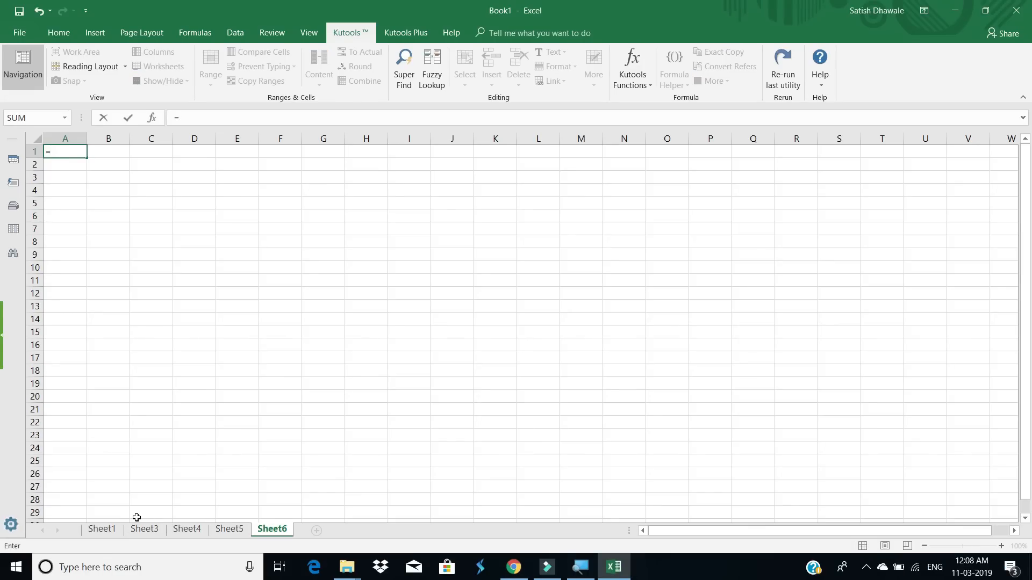
pyautogui.click(184, 529)
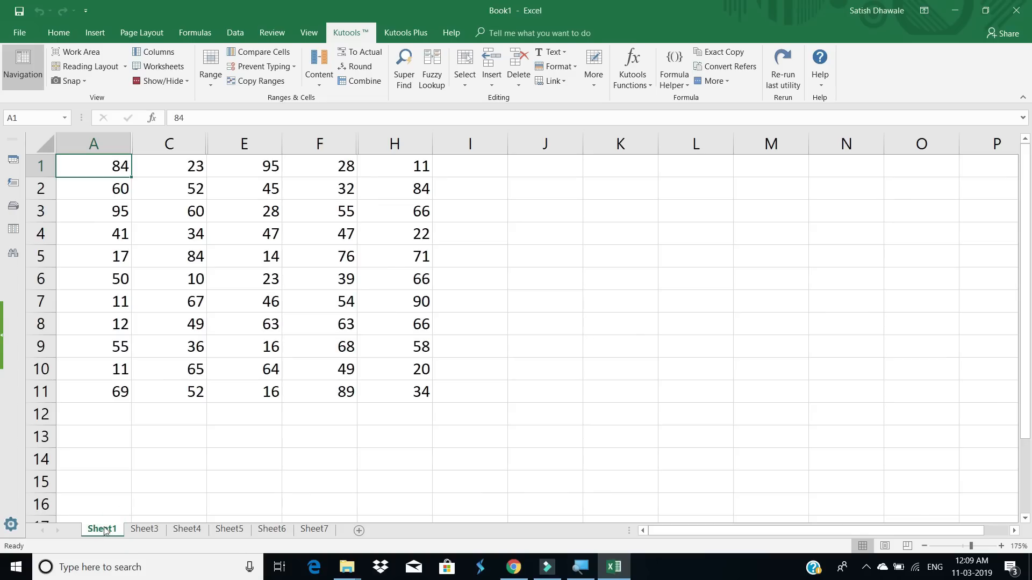
# Hide the worksheets Sheet1, Sheet5 and Sheet7.
pyautogui.rightClick(103, 530)
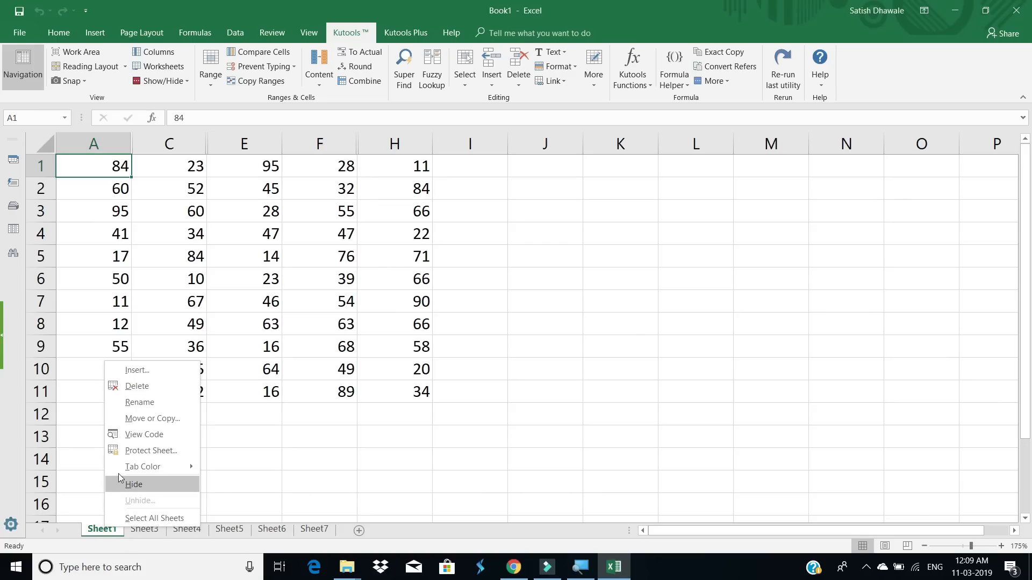
pyautogui.click(134, 484)
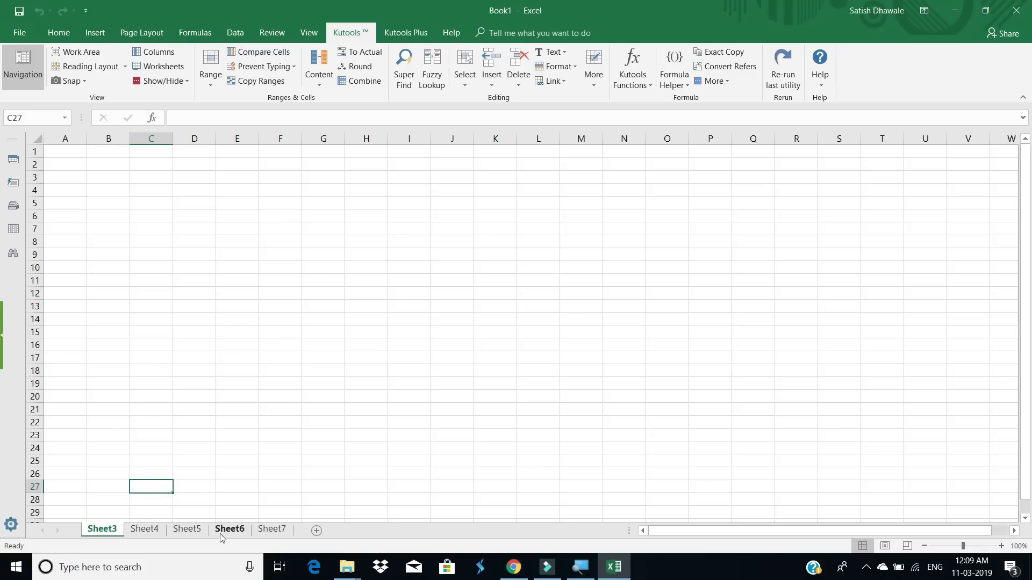
pyautogui.rightClick(199, 529)
pyautogui.click(221, 486)
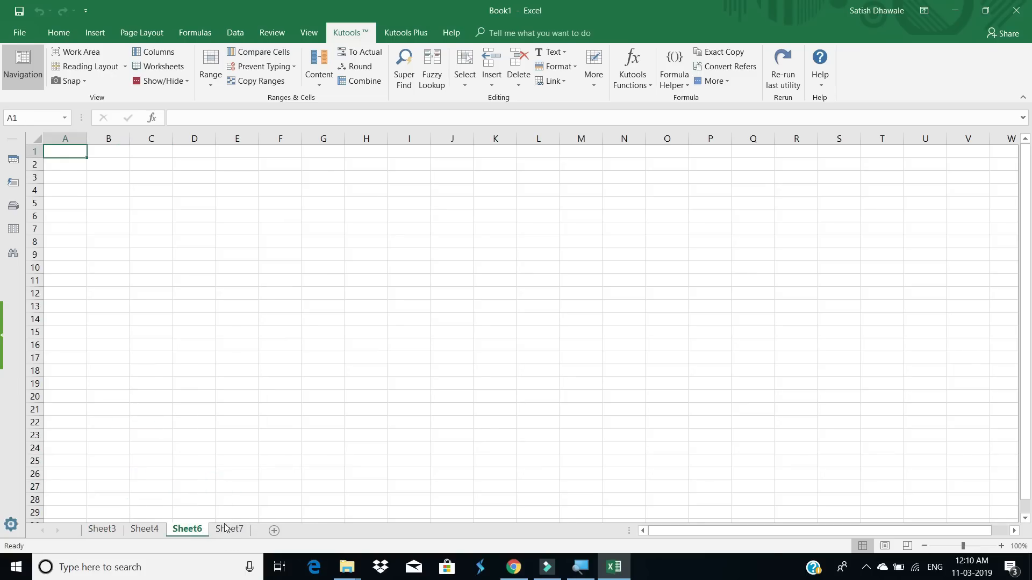
pyautogui.rightClick(225, 529)
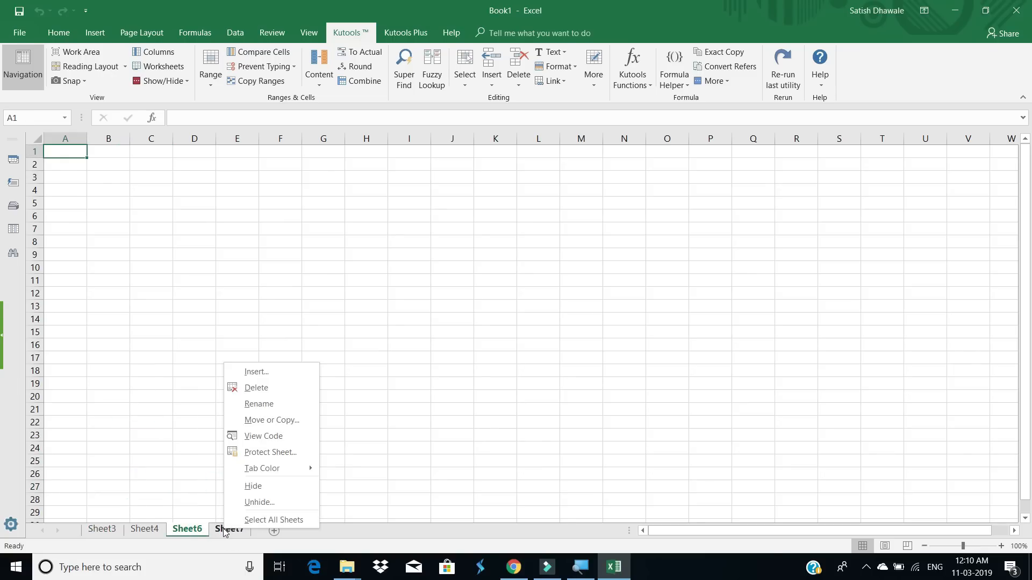
pyautogui.click(252, 486)
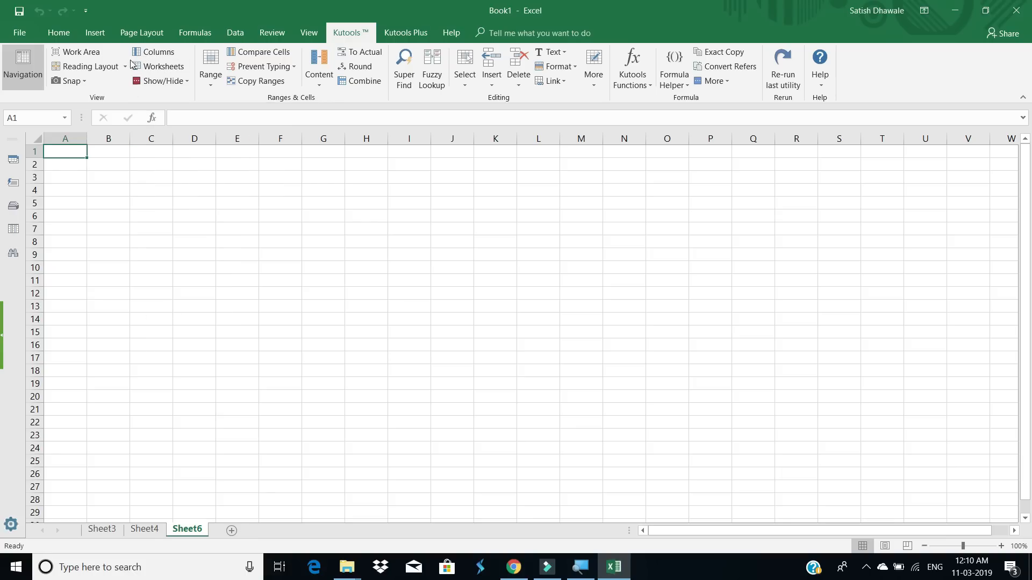
# Show and re-hide the hidden sheets repeatedly with the Kutools Worksheets toggle, leaving them hidden.
pyautogui.click(148, 69)
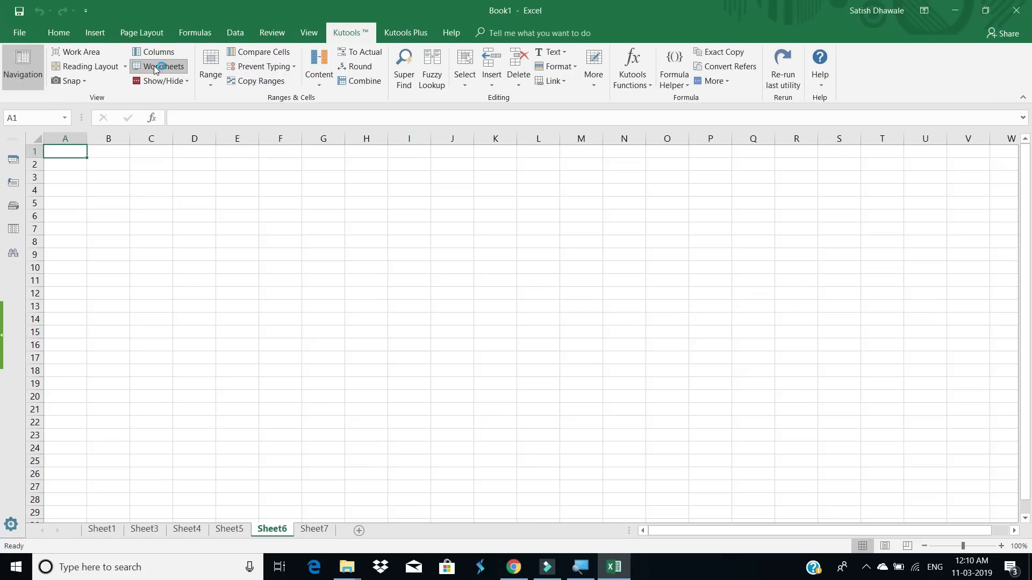
pyautogui.click(153, 65)
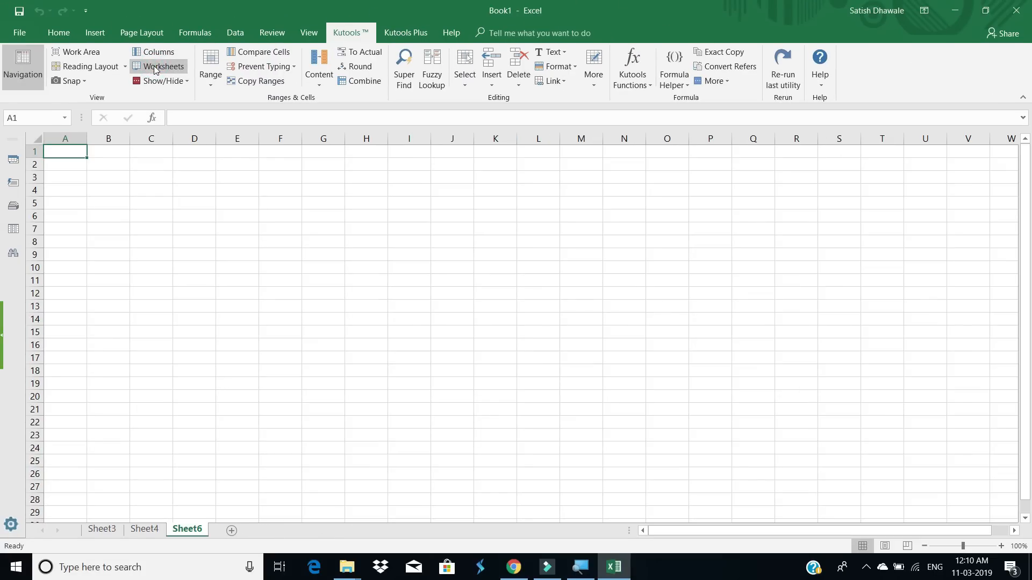
pyautogui.click(154, 66)
pyautogui.click(154, 67)
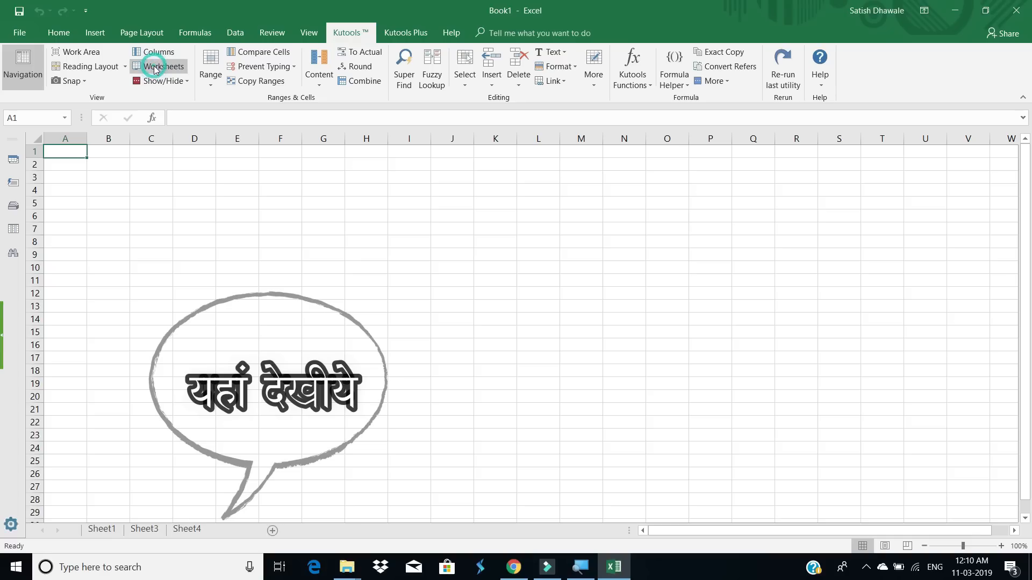
pyautogui.click(153, 67)
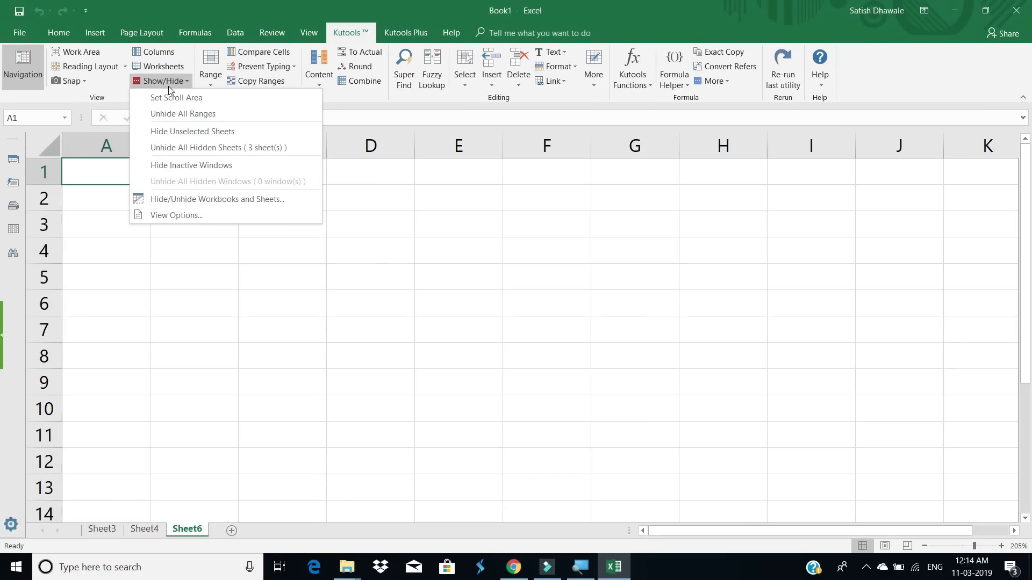
# Limit Sheet6 to the range A1:F10 with Set Scroll Area and test scrolling beyond it.
pyautogui.click(191, 297)
pyautogui.click(129, 177)
pyautogui.moveTo(176, 225); pyautogui.dragTo(506, 410)
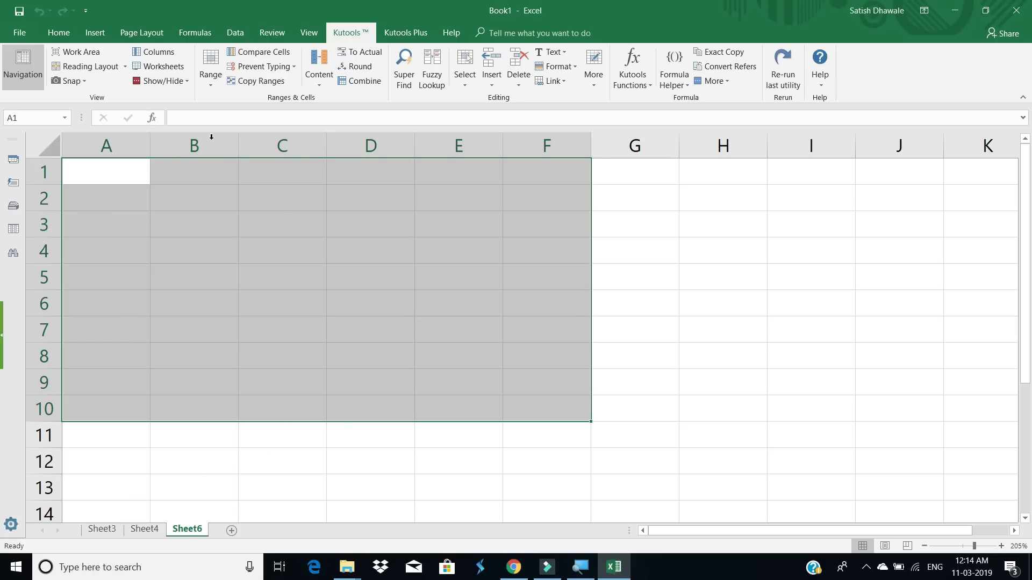
pyautogui.click(182, 81)
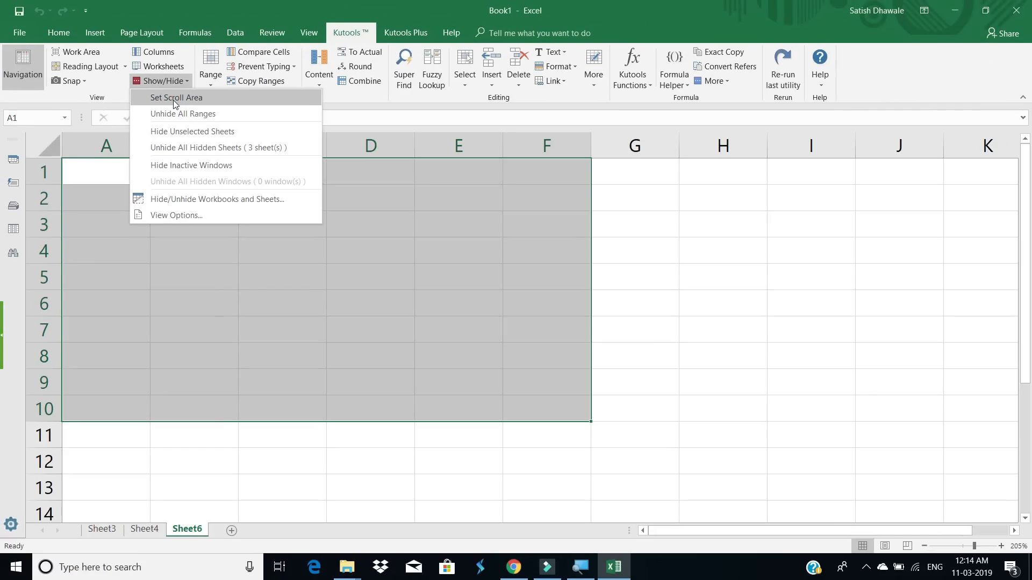
pyautogui.click(173, 100)
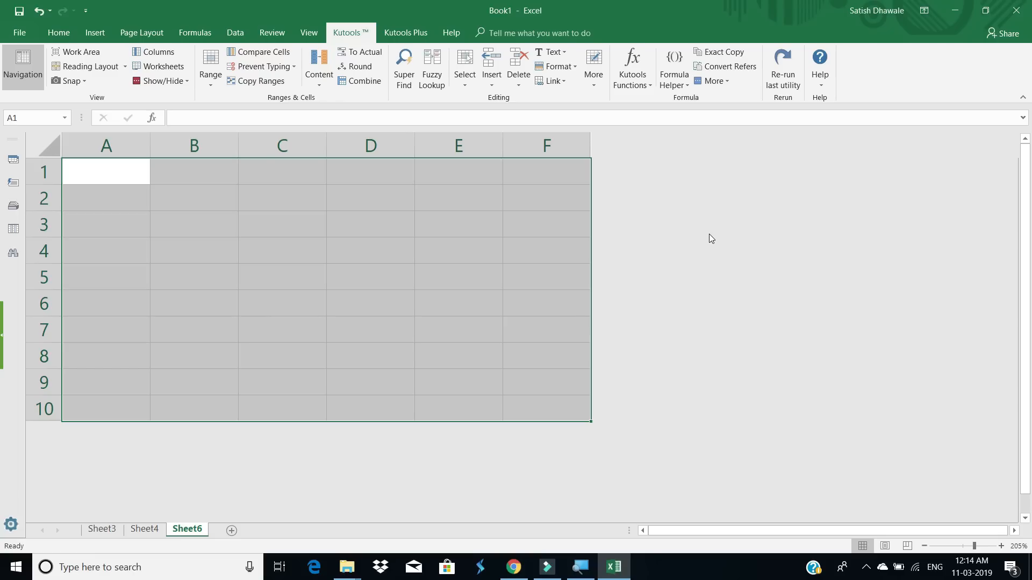
pyautogui.scroll(-3, 127, 259)
pyautogui.scroll(3, 128, 258)
# Remove the scroll area limit on Sheet6 with Unhide All Ranges.
pyautogui.click(178, 83)
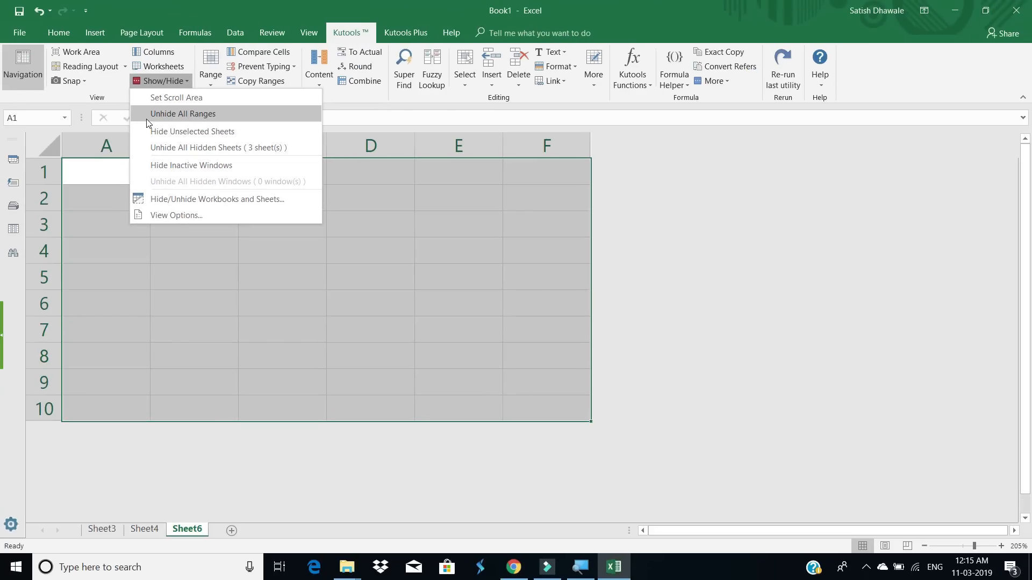
pyautogui.click(146, 116)
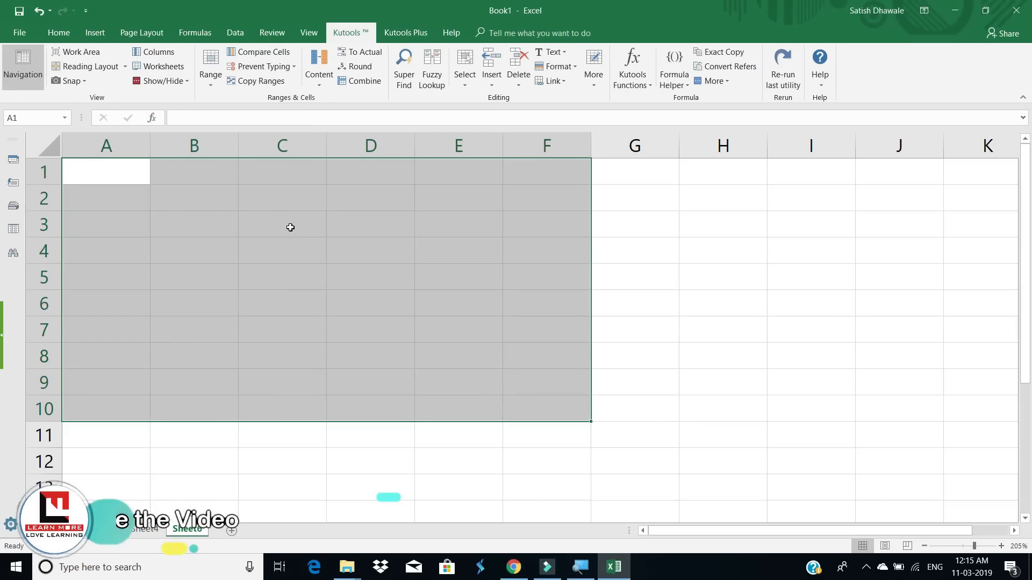
pyautogui.click(301, 267)
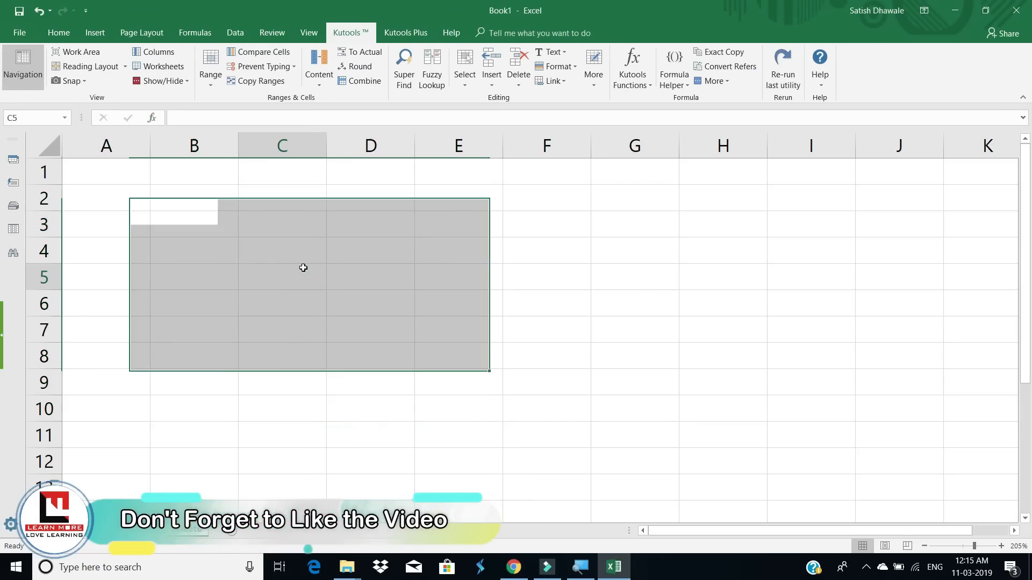
# Limit Sheet6 to the range C3:G12 with Set Scroll Area and restore the full grid with Unhide All Ranges.
pyautogui.moveTo(276, 217); pyautogui.dragTo(622, 456)
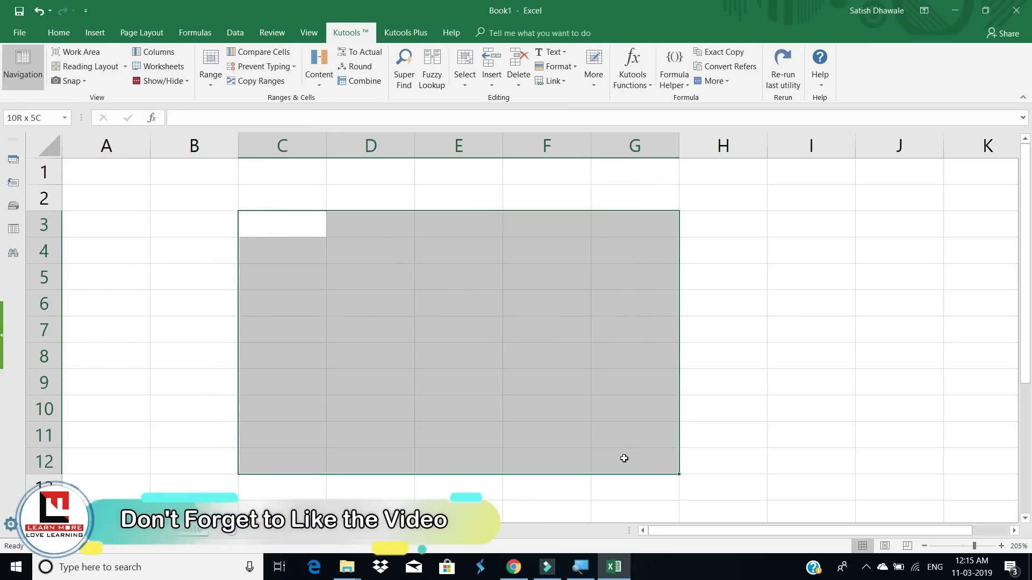
pyautogui.click(148, 81)
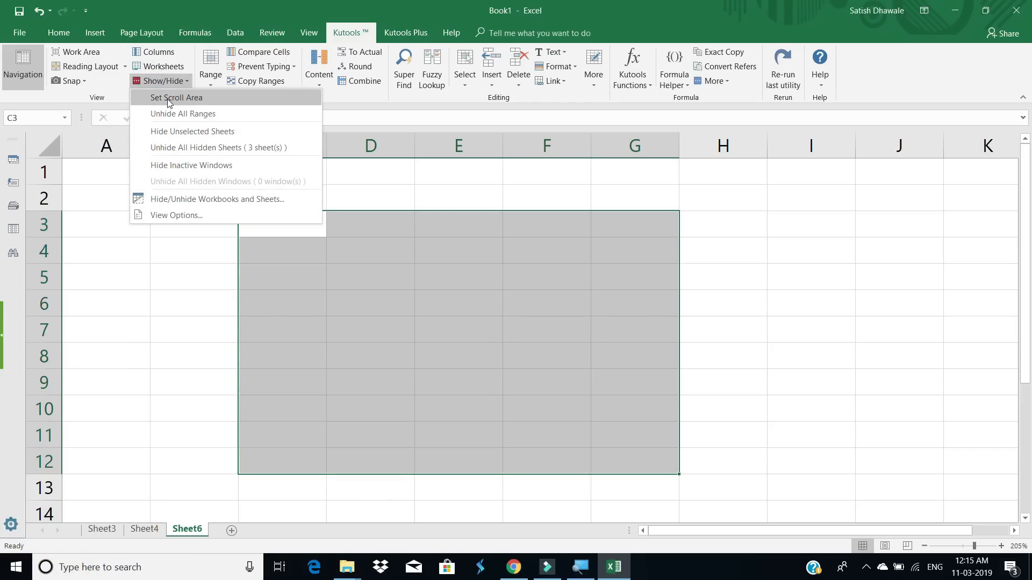
pyautogui.click(167, 99)
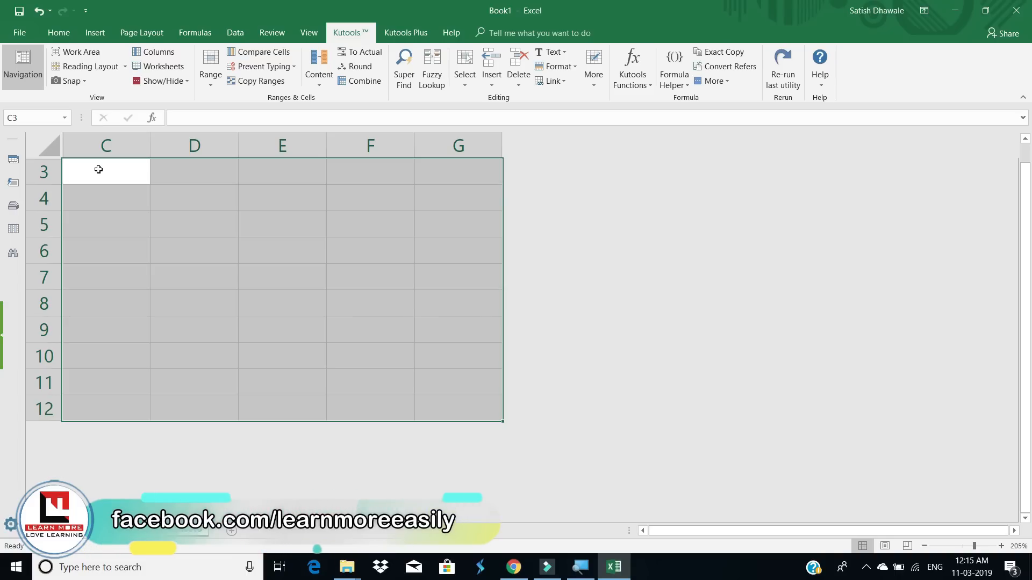
pyautogui.click(172, 82)
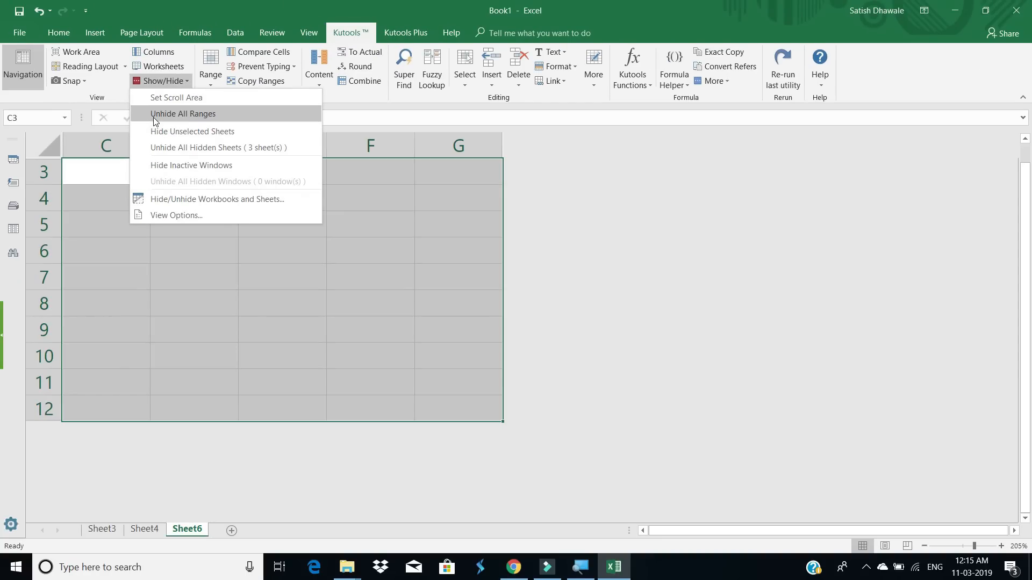
pyautogui.click(156, 114)
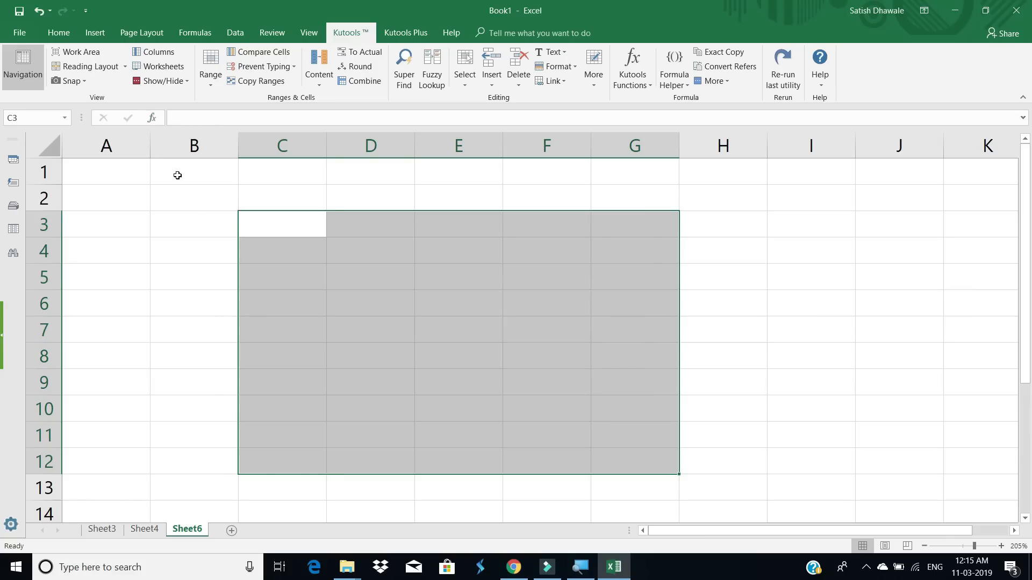
pyautogui.click(199, 208)
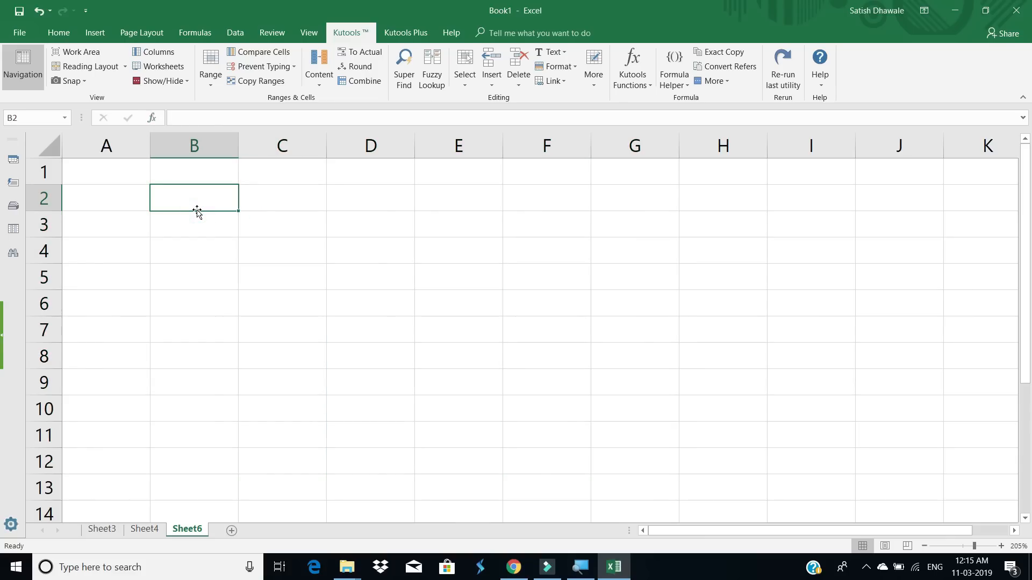
# Hide every worksheet except Sheet6 with Hide Unselected Sheets, and bring all worksheets back with Unhide All Hidden Sheets.
pyautogui.click(138, 81)
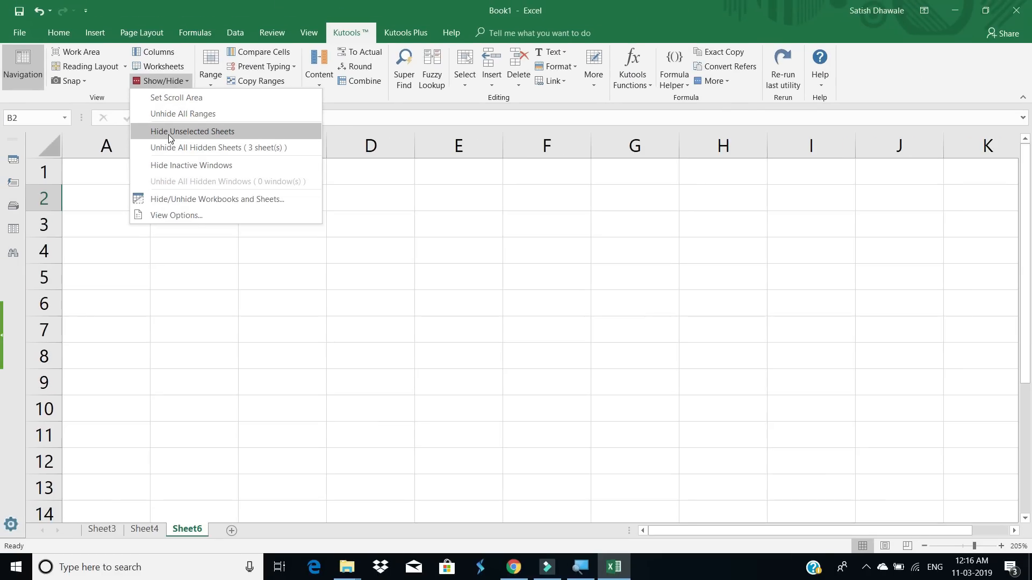
pyautogui.click(169, 134)
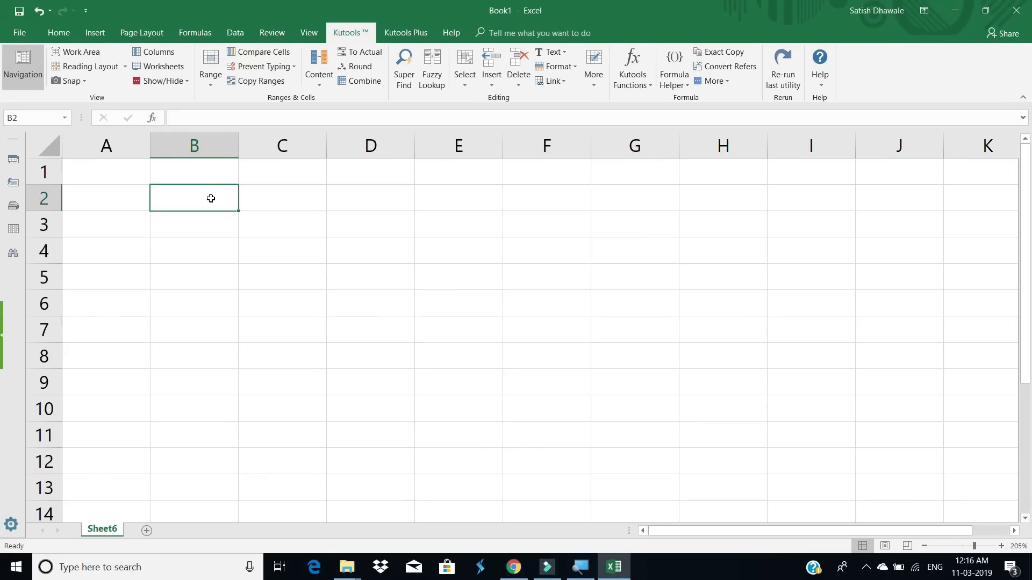
pyautogui.click(156, 80)
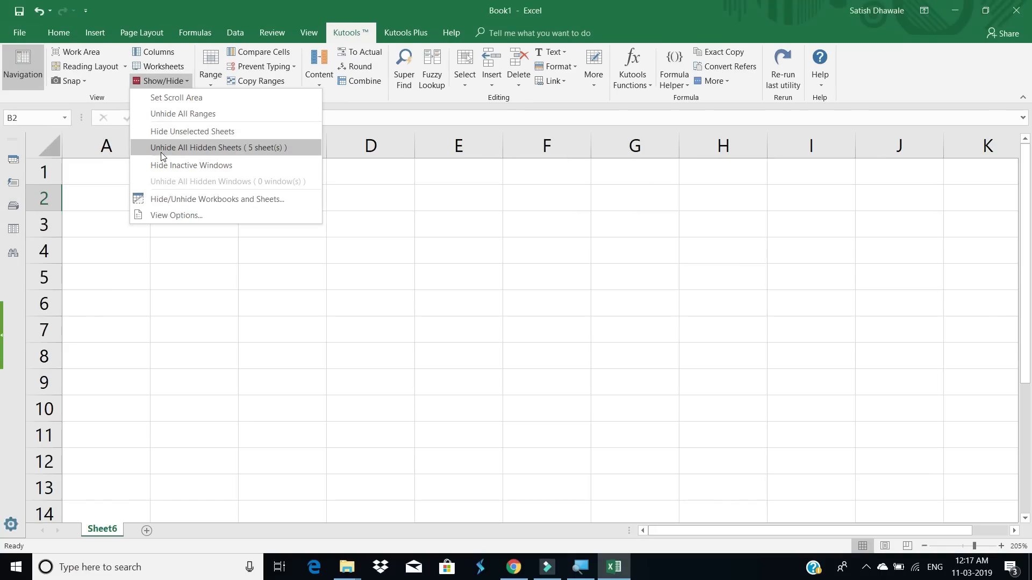
pyautogui.click(161, 143)
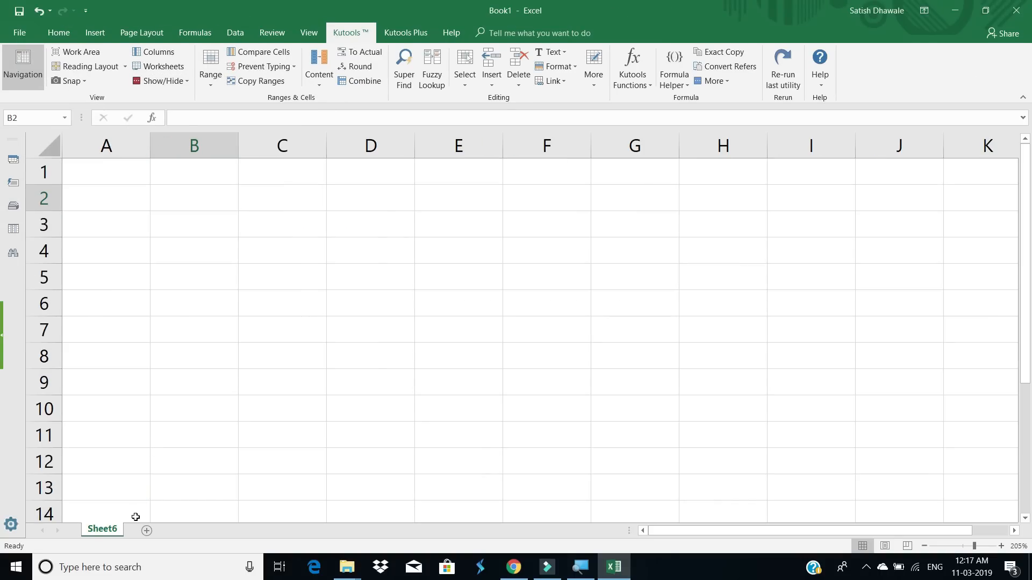
pyautogui.click(103, 164)
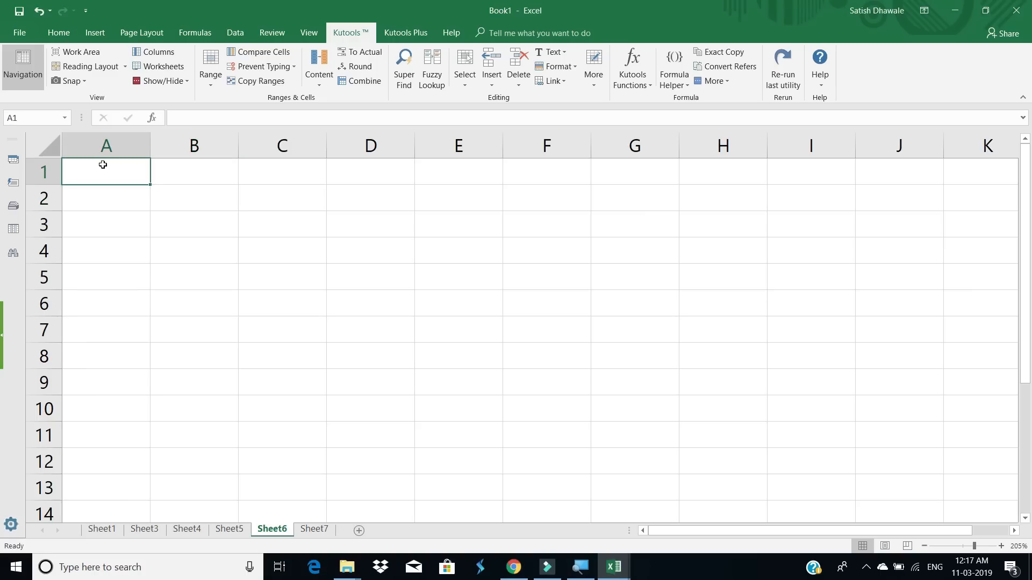
# Look at the open Book2 workbook, return to Book1 and hide the inactive windows.
pyautogui.click(157, 81)
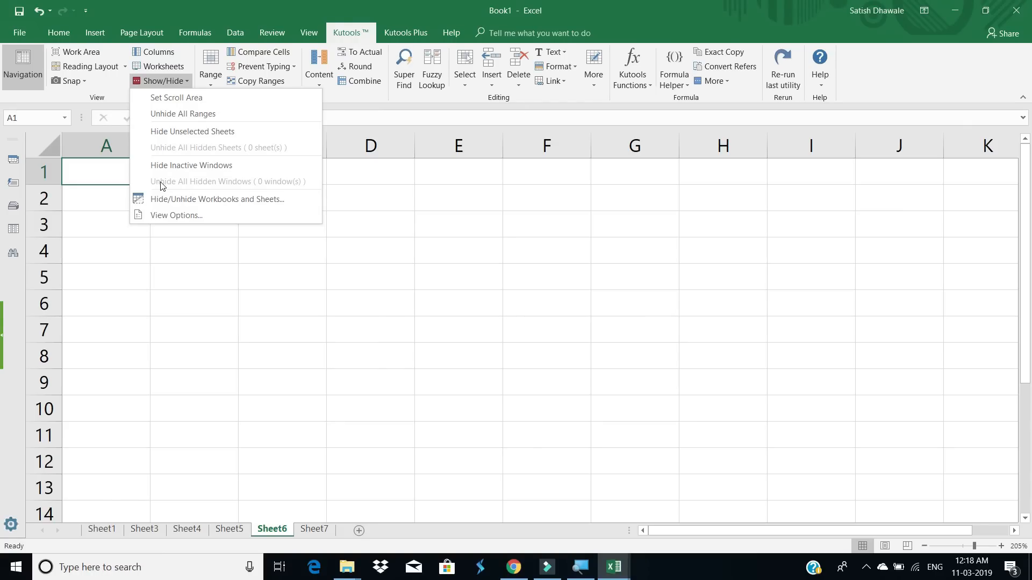
pyautogui.click(100, 182)
pyautogui.hotkey('alt', 'Tab')
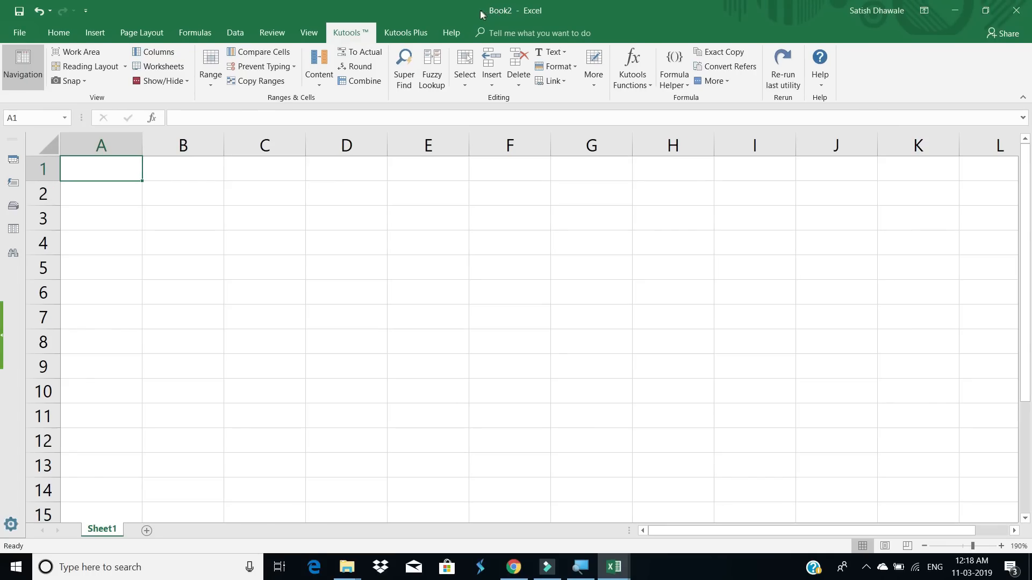
pyautogui.hotkey('alt', 'Tab')
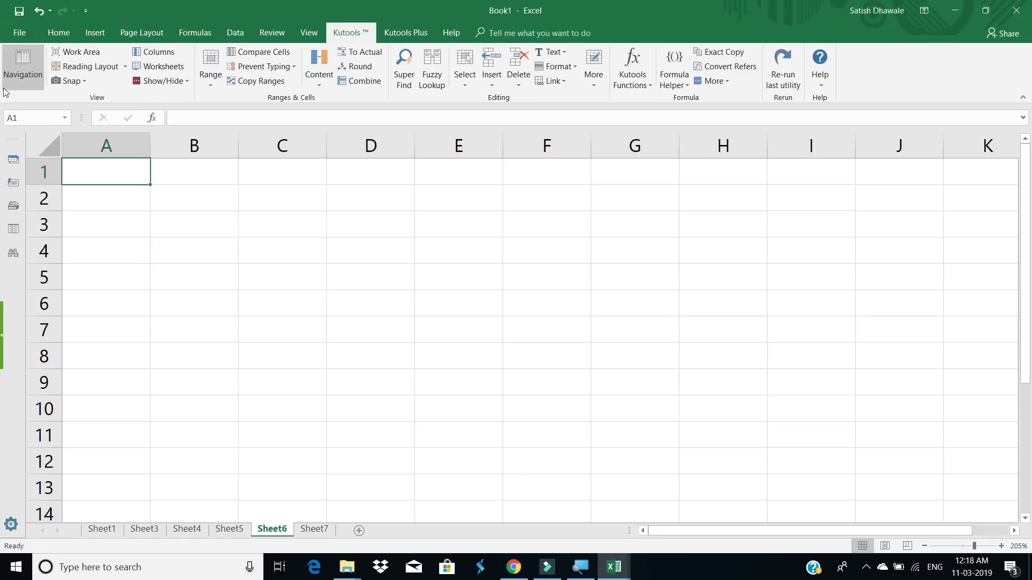
pyautogui.click(160, 86)
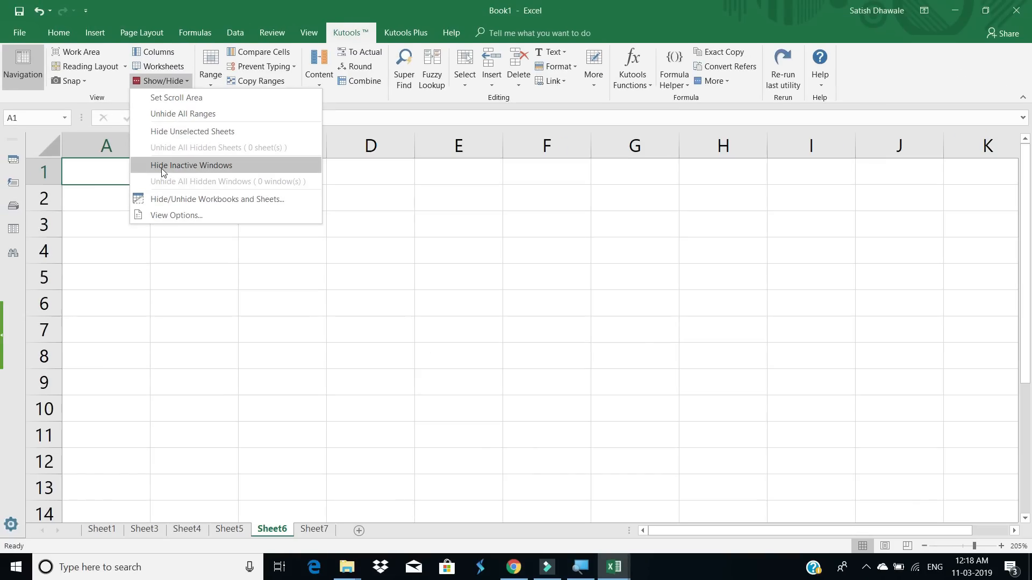
pyautogui.click(175, 163)
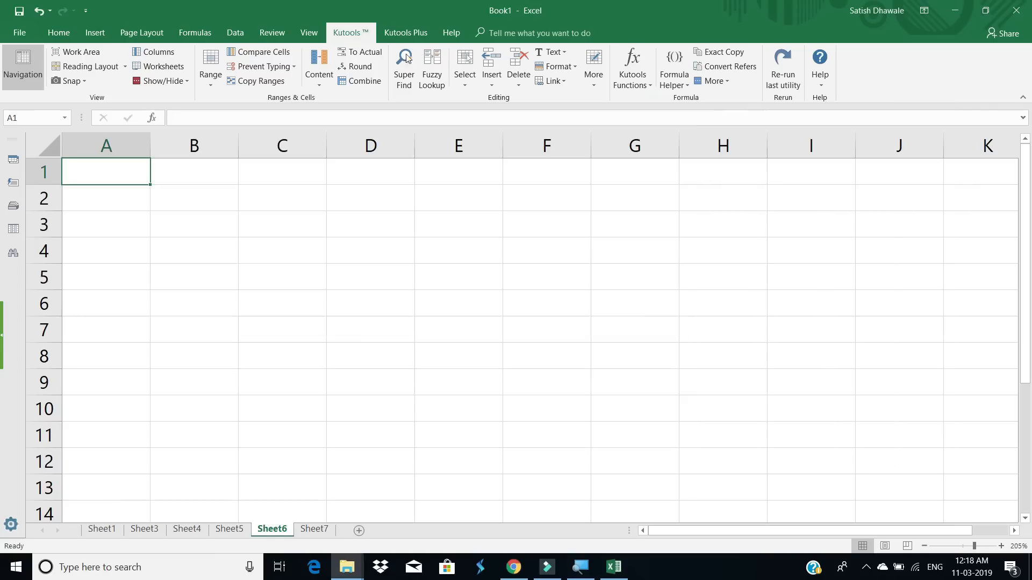
# Try switching from Book1 to the hidden Book2 workbook, and restore it with Unhide All Hidden Windows.
pyautogui.hotkey('alt', 'Tab')
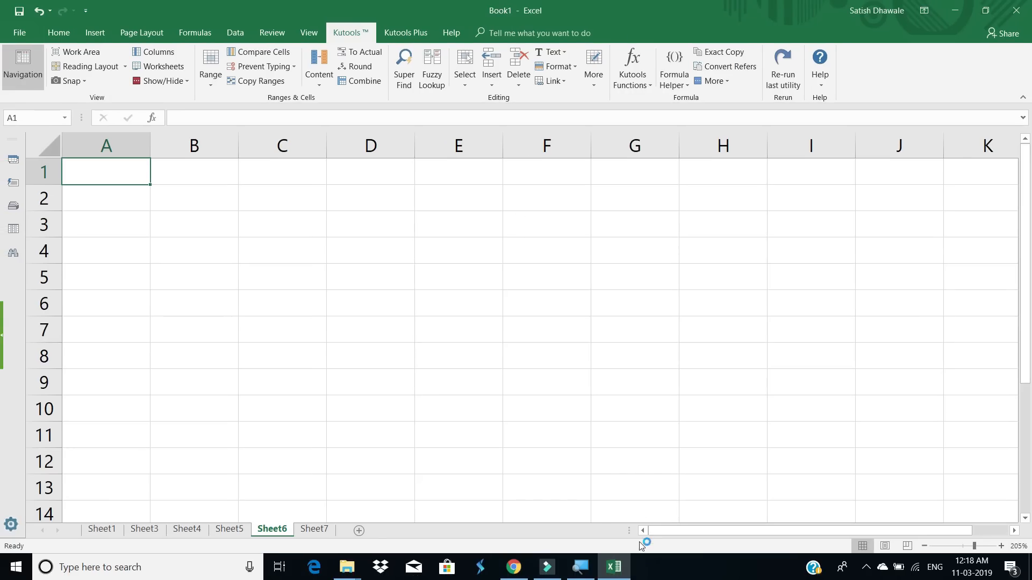
pyautogui.click(624, 572)
pyautogui.click(625, 574)
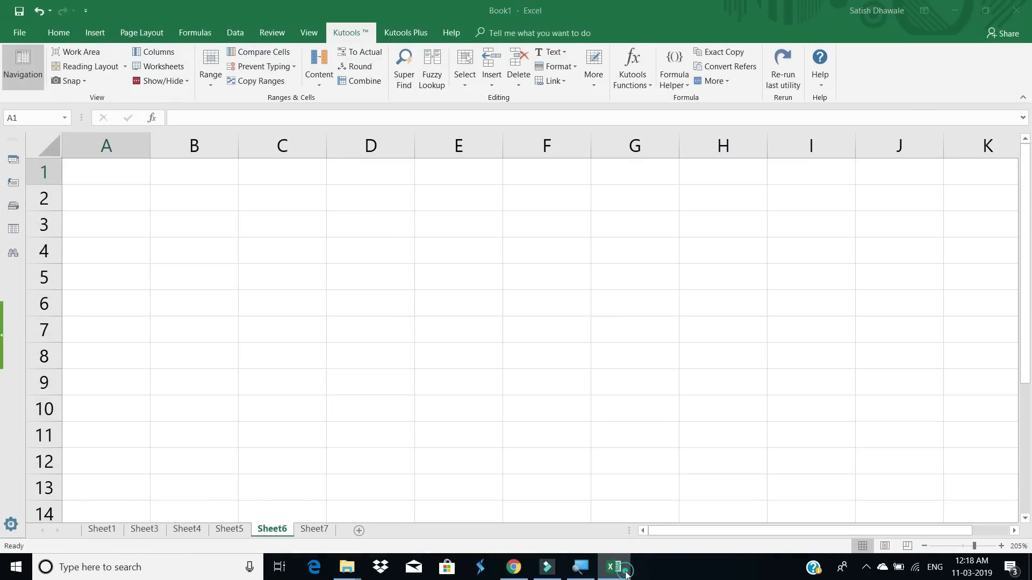
pyautogui.click(625, 574)
pyautogui.click(614, 568)
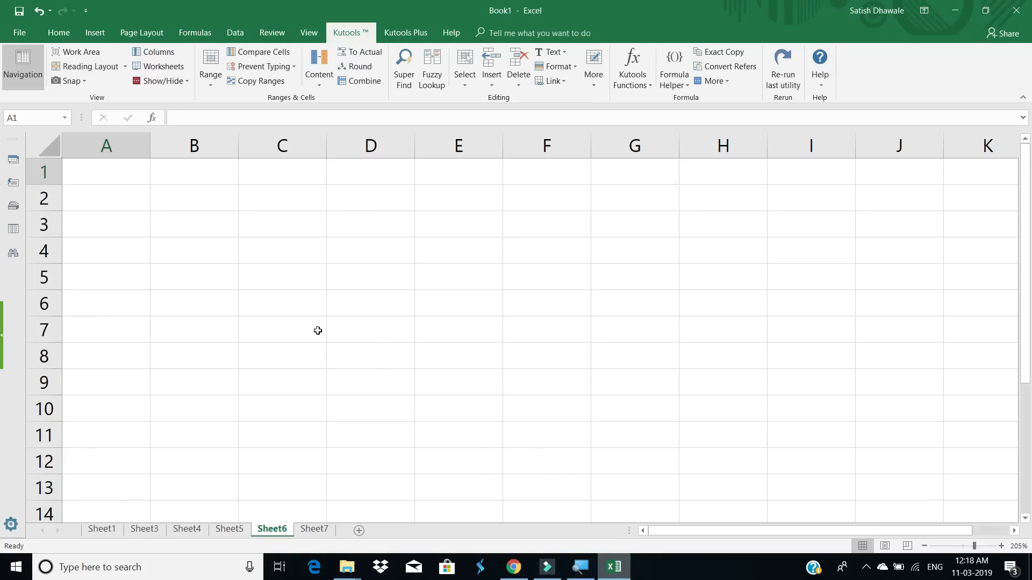
pyautogui.click(116, 167)
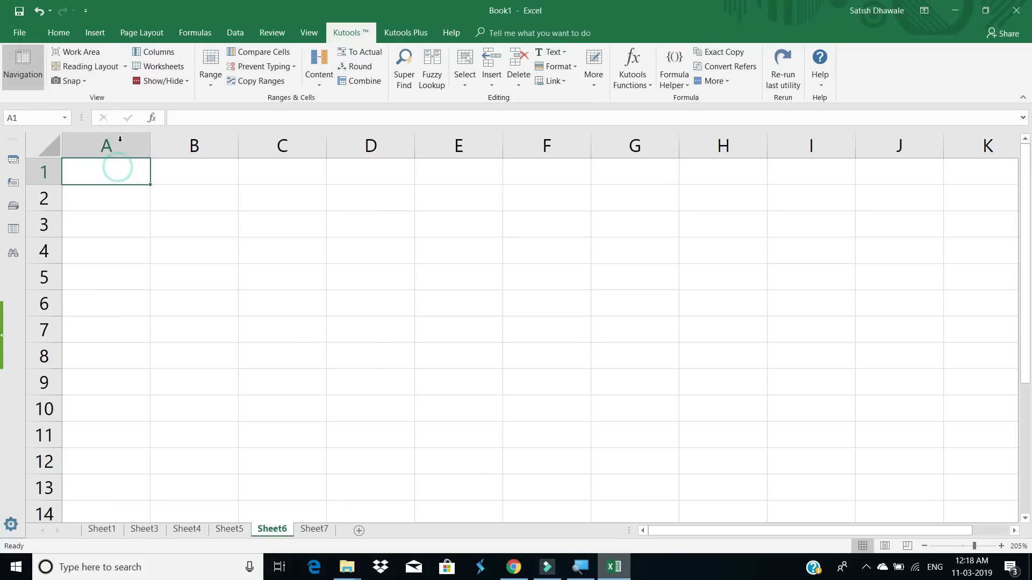
pyautogui.click(162, 79)
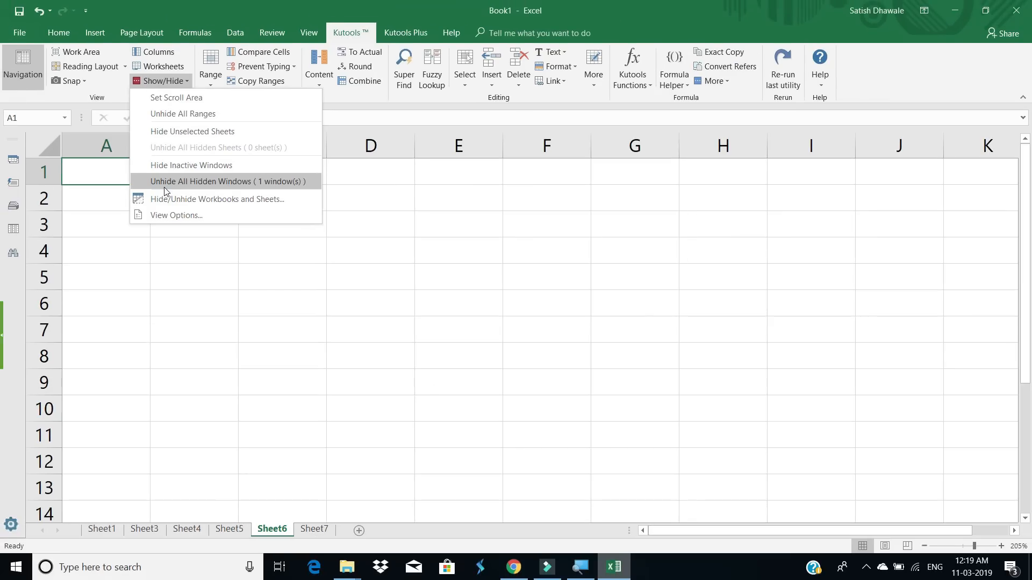
pyautogui.click(164, 188)
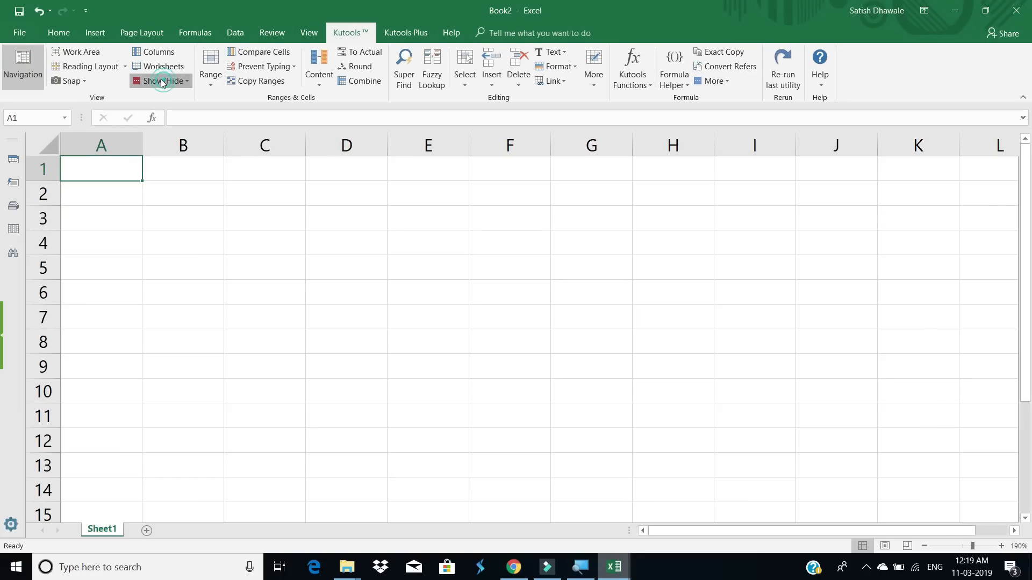
# Open Hide/Unhide Workbooks and Sheets and review the sheets listed for Book1 and Book2.
pyautogui.click(161, 81)
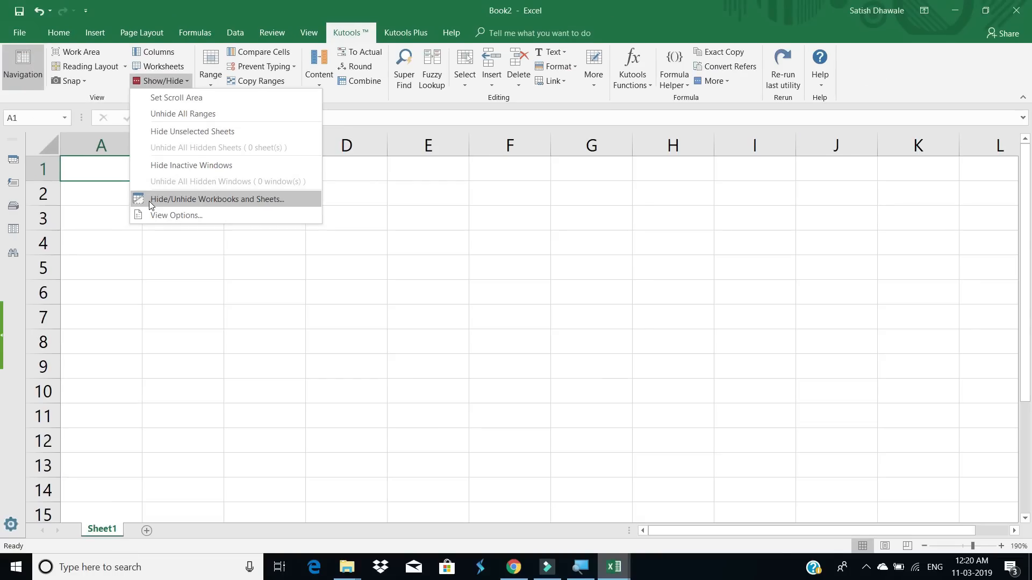
pyautogui.click(150, 202)
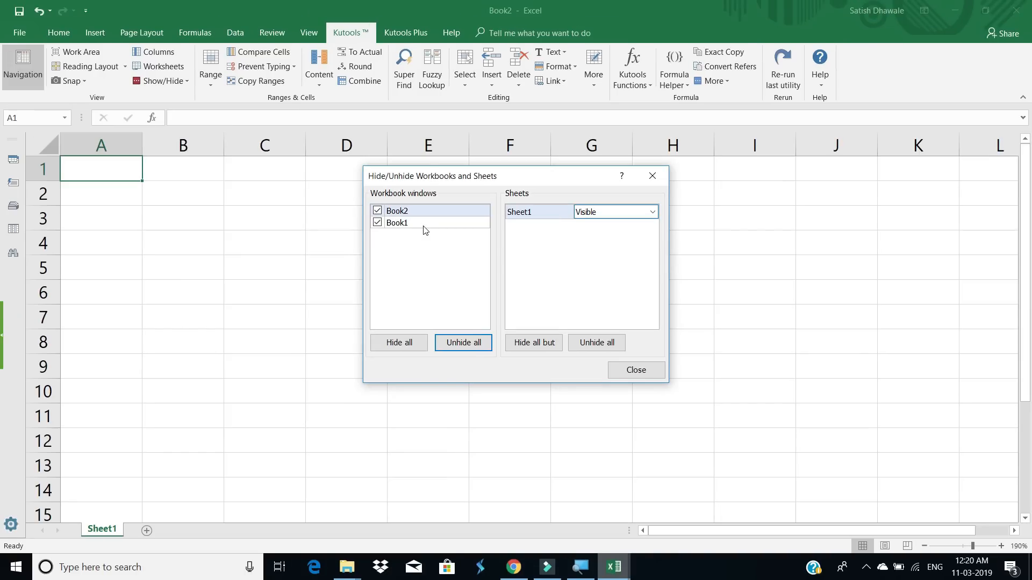
pyautogui.click(344, 194)
pyautogui.click(424, 226)
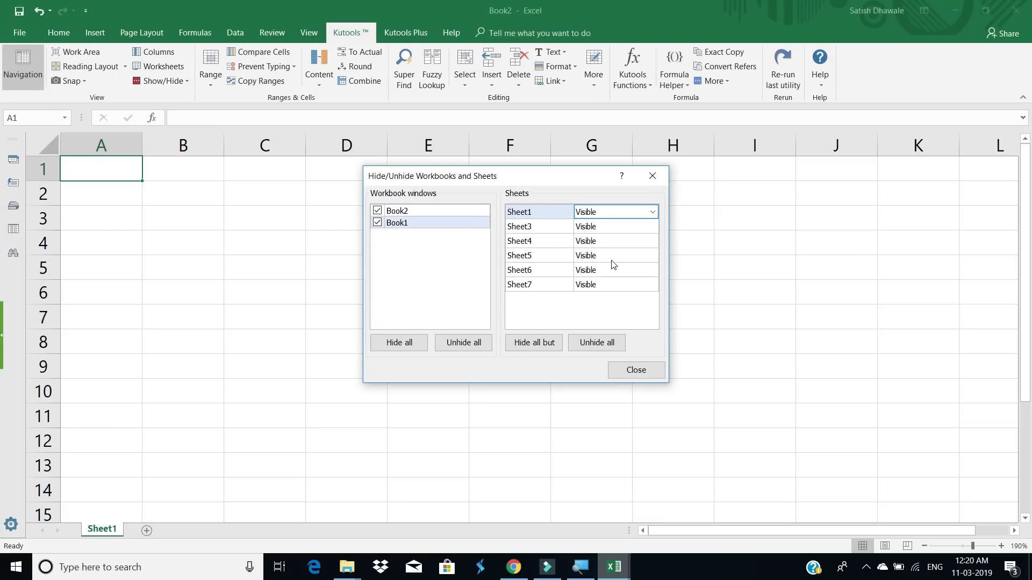
pyautogui.click(456, 211)
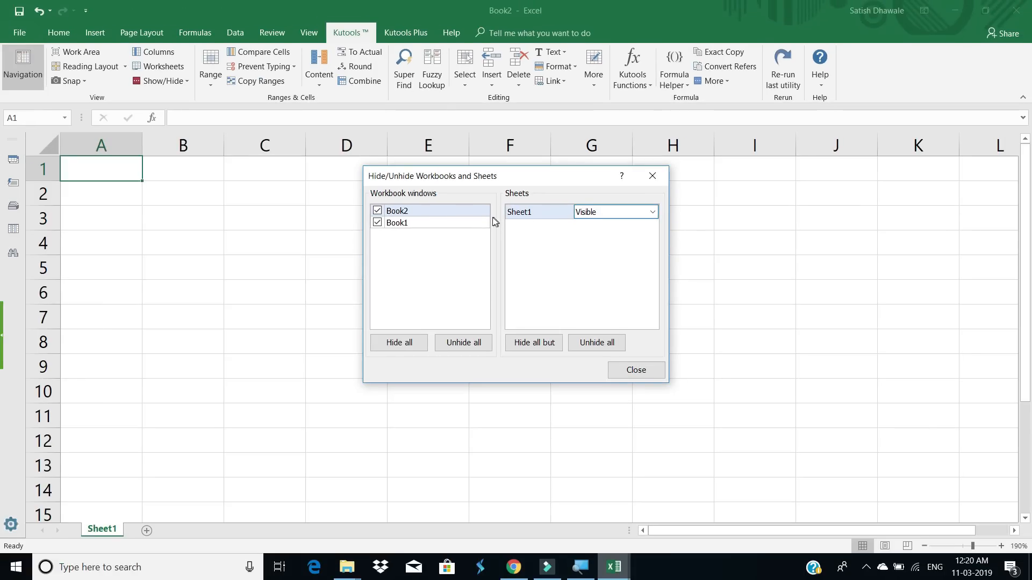
# Set the visibility of Sheet1 in Book1 to VeryHidden and go to Sheet4 in that workbook.
pyautogui.click(384, 233)
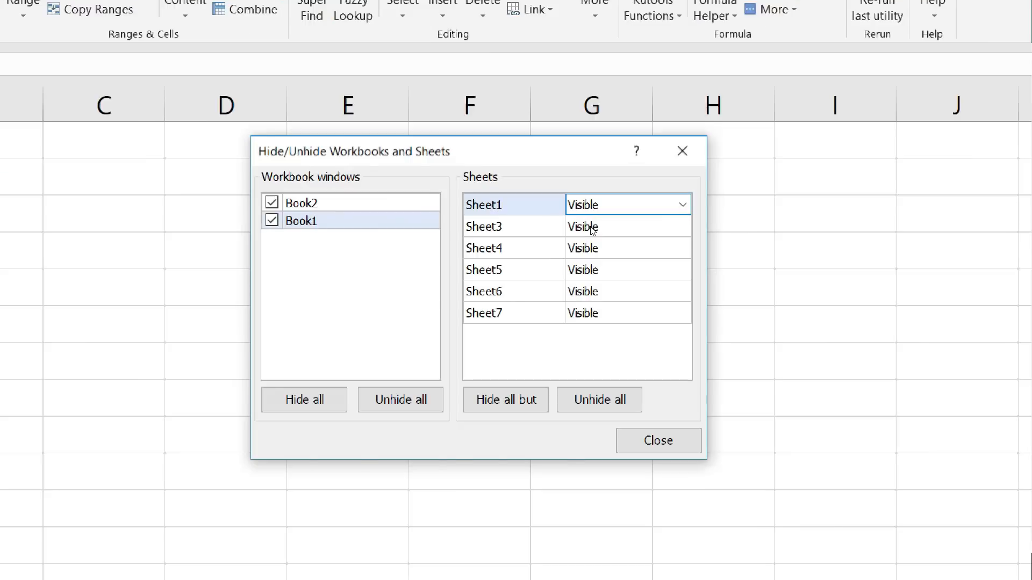
pyautogui.click(621, 213)
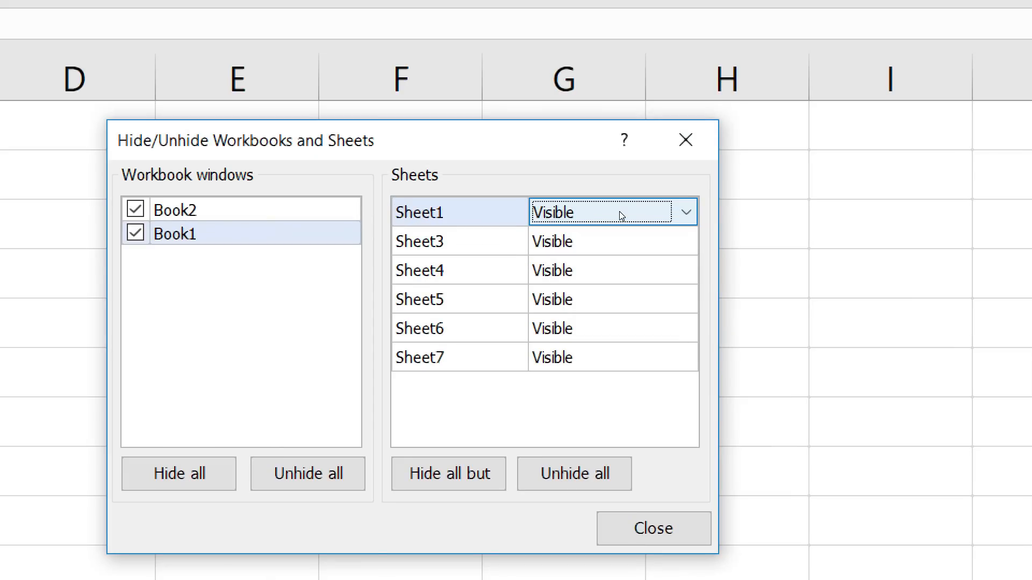
pyautogui.click(620, 214)
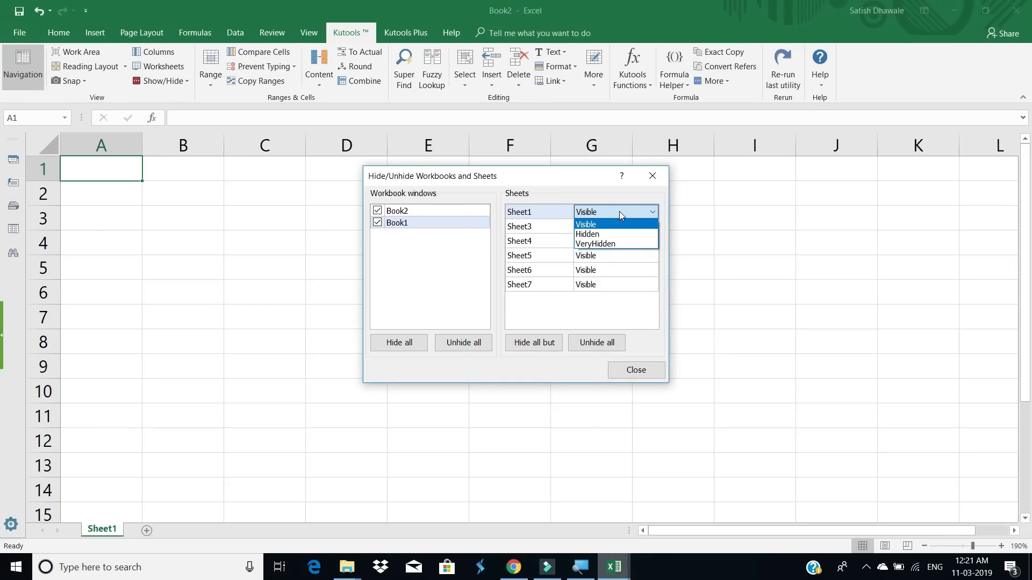
pyautogui.click(613, 246)
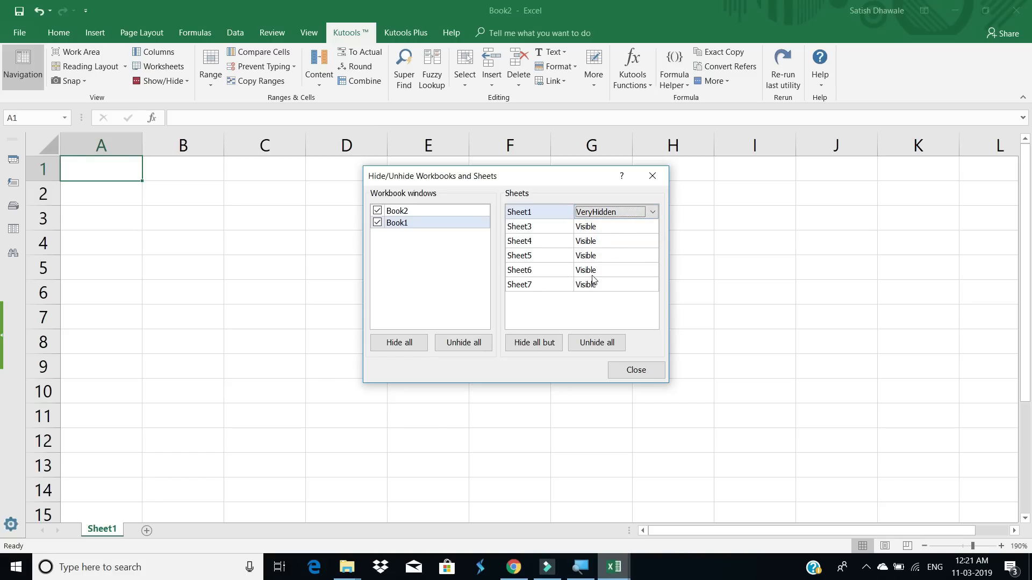
pyautogui.click(628, 370)
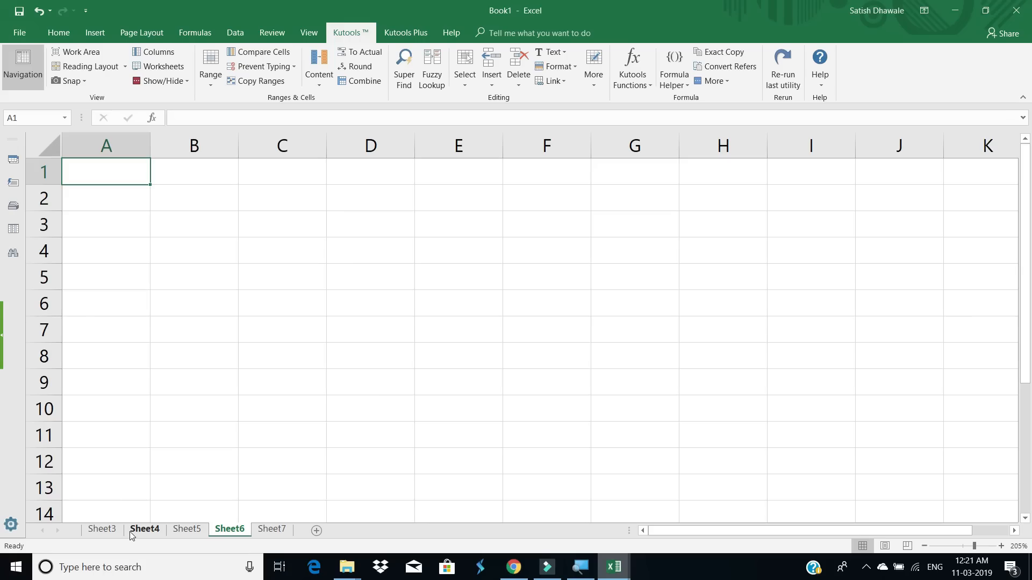
pyautogui.click(132, 532)
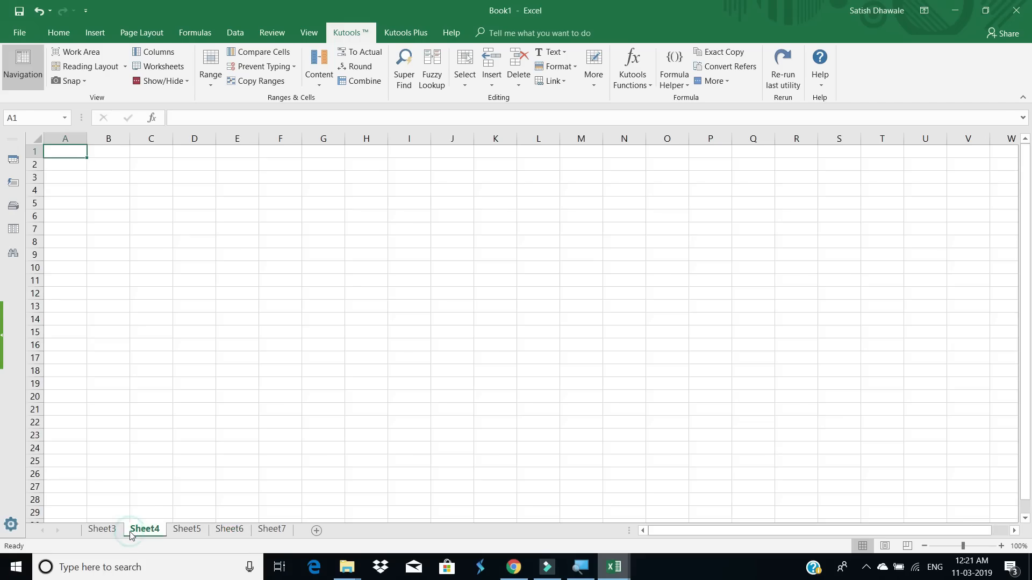
# Check whether Sheet4's tab commands offer Unhide, and review the visibility choices for Sheet1 in Hide/Unhide Workbooks and Sheets without changing them.
pyautogui.rightClick(130, 532)
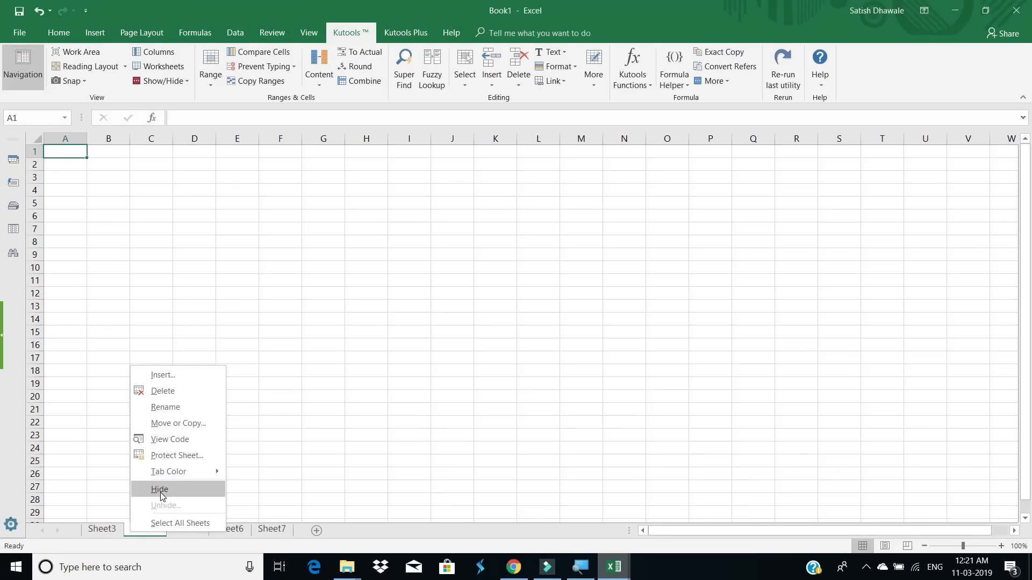
pyautogui.click(256, 413)
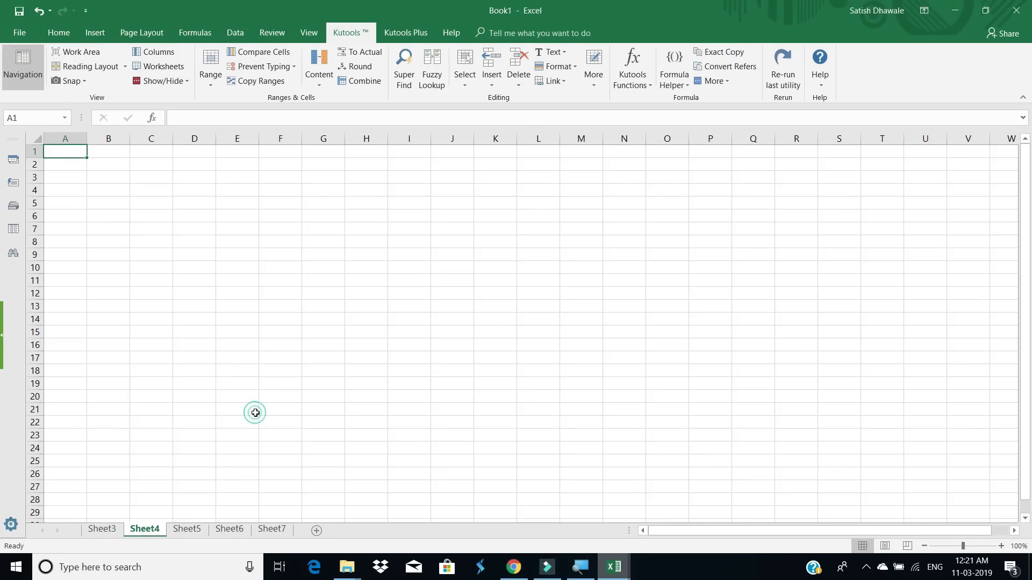
pyautogui.click(163, 80)
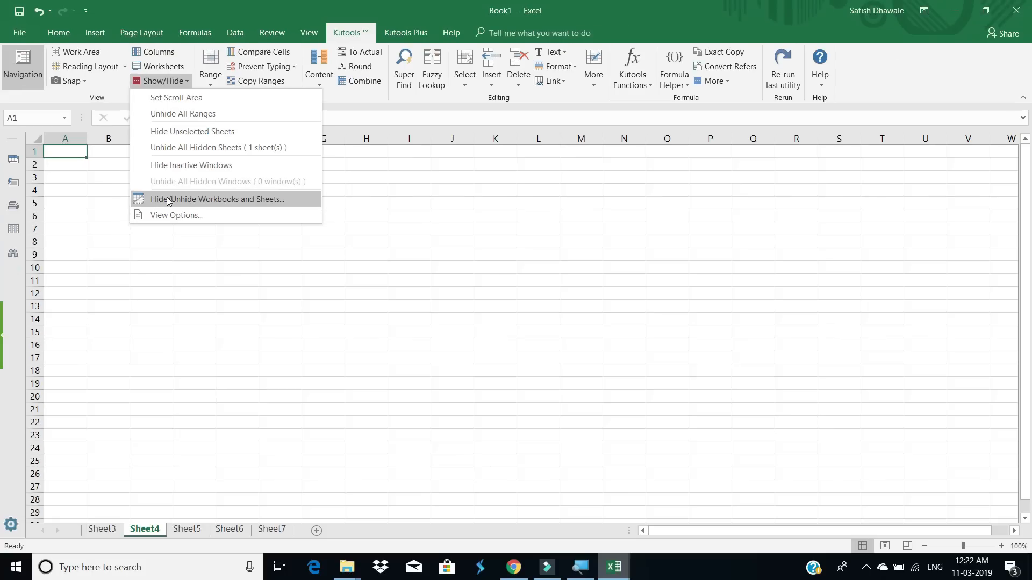
pyautogui.click(167, 199)
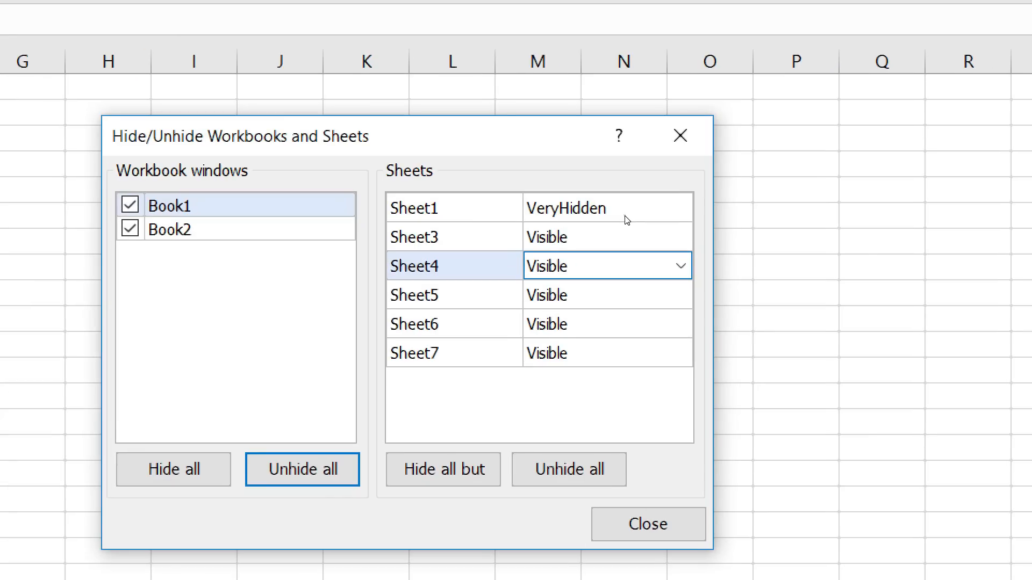
pyautogui.click(625, 216)
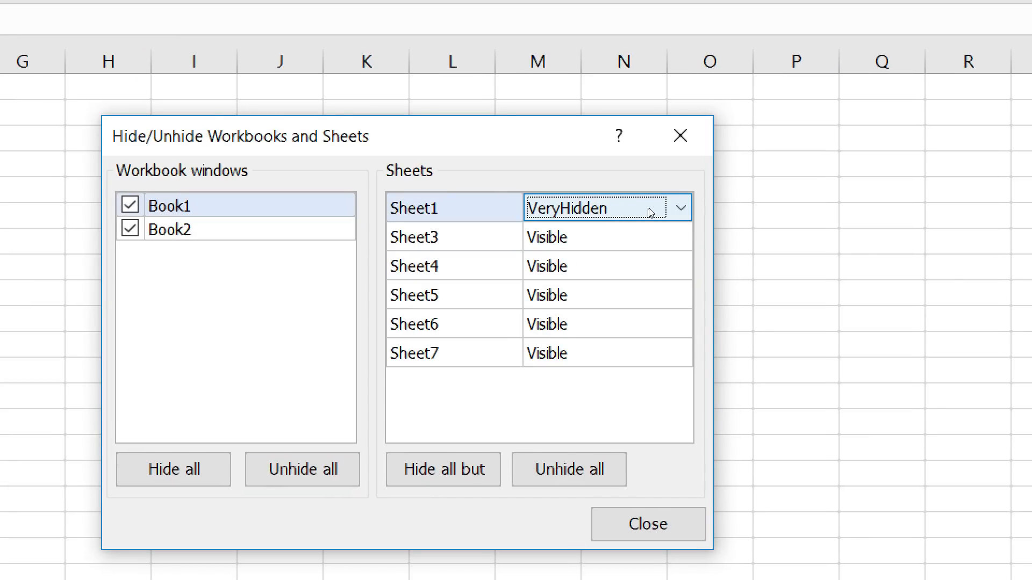
pyautogui.click(649, 211)
pyautogui.press('Down')
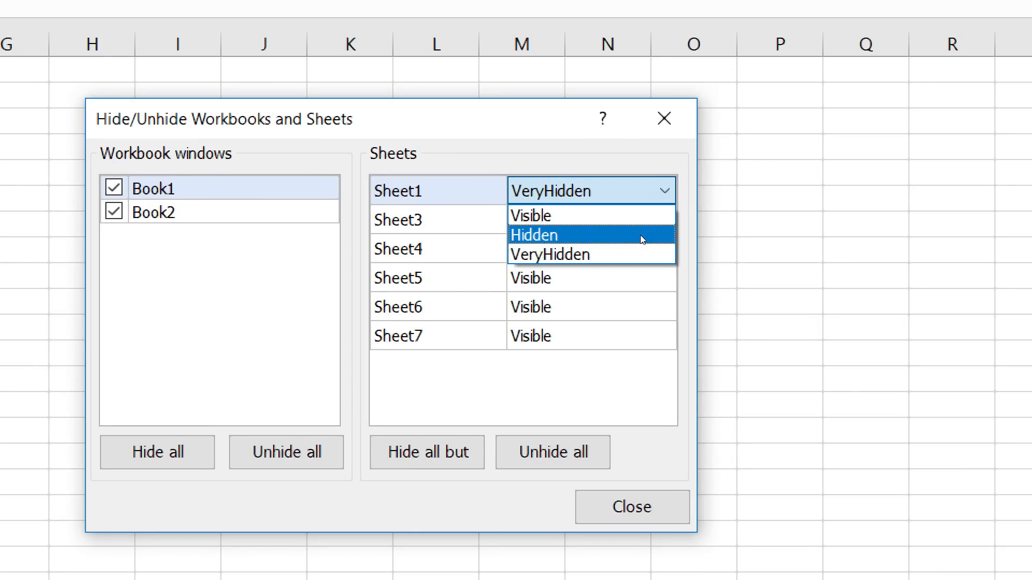
pyautogui.click(426, 211)
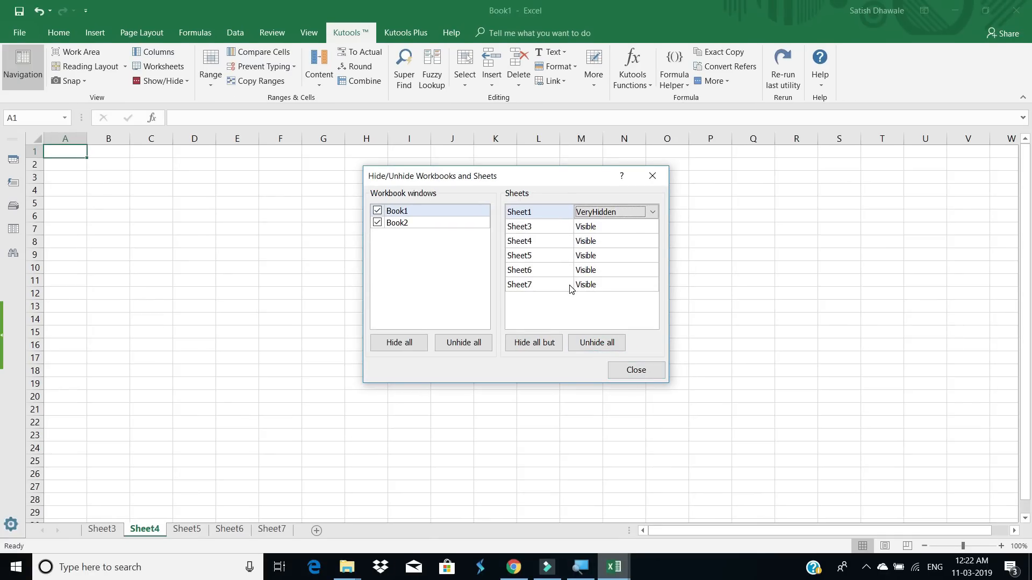
pyautogui.click(638, 370)
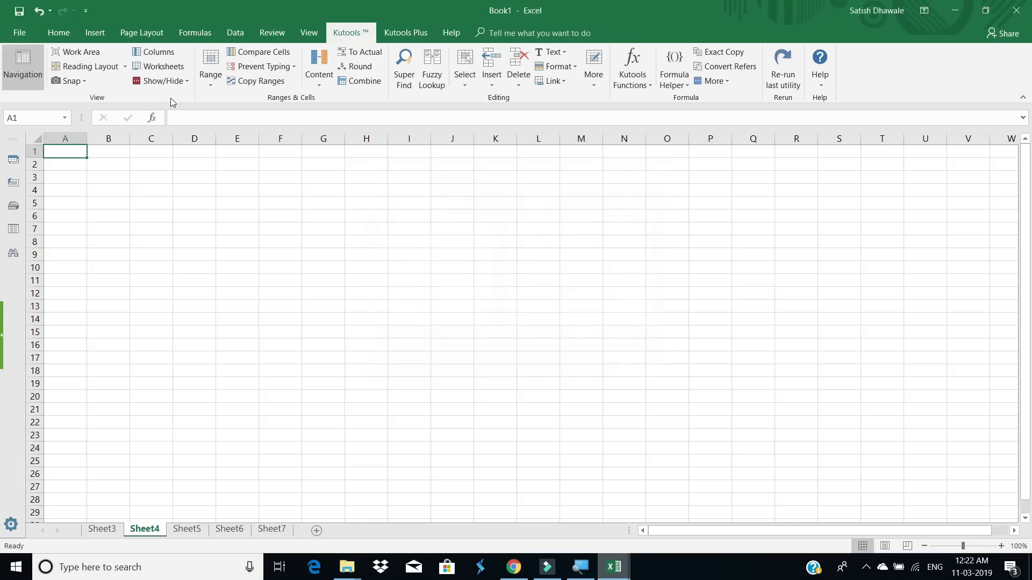
# Review the show, comments, objects and window settings in the Kutools View Options and close them without changes.
pyautogui.click(167, 82)
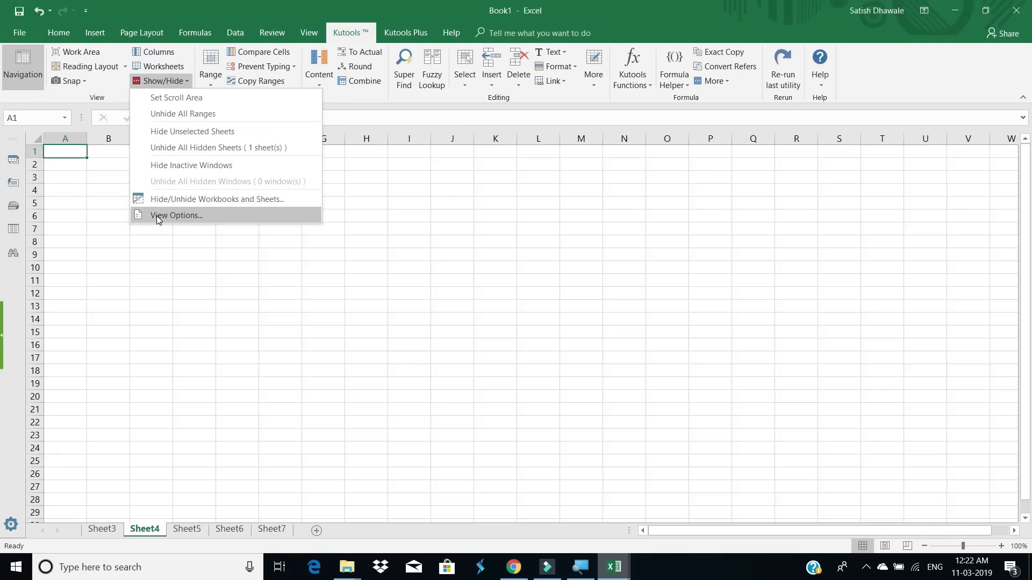
pyautogui.click(156, 216)
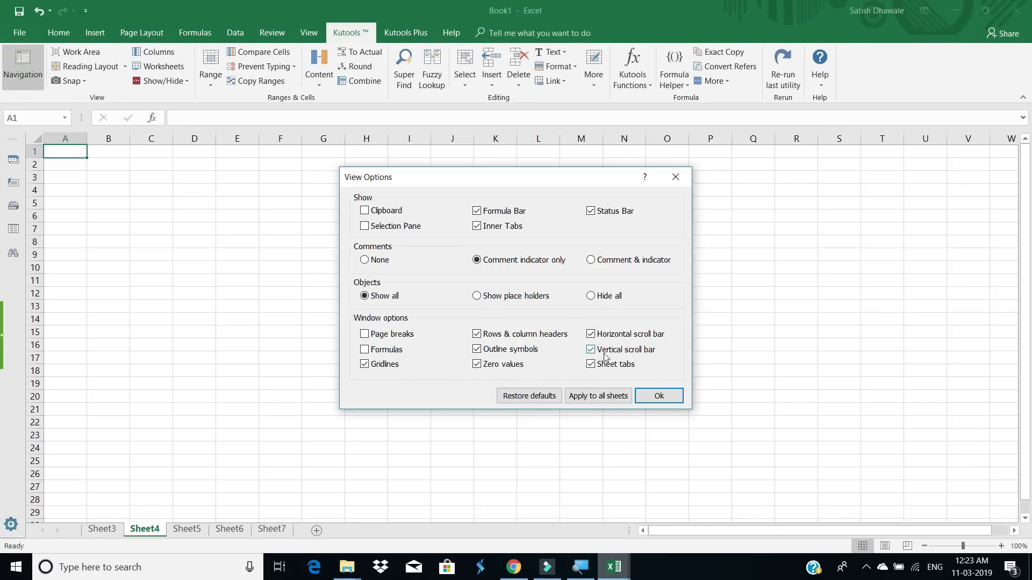
pyautogui.click(676, 178)
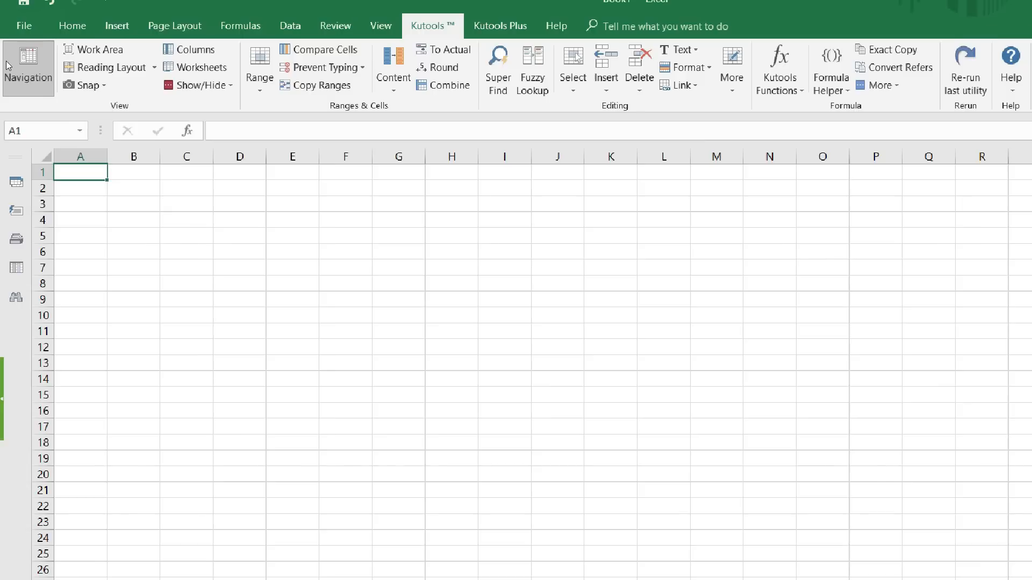